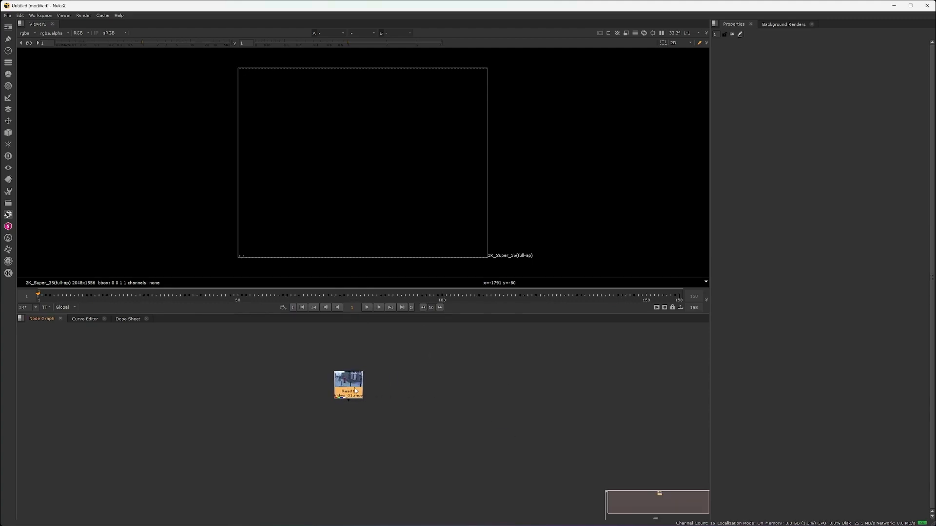
Step: Display the Read node's street footage in the viewer
{"action": "key", "text": "1"}
{"action": "scroll", "coordinate": [344, 180], "scroll_direction": "up", "scroll_amount": 1}
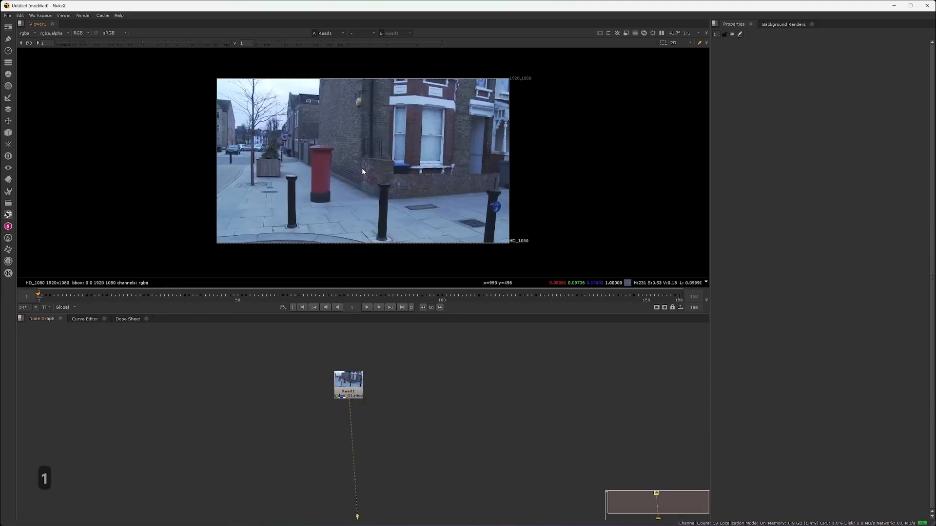
{"action": "scroll", "coordinate": [347, 171], "scroll_direction": "up", "scroll_amount": 1}
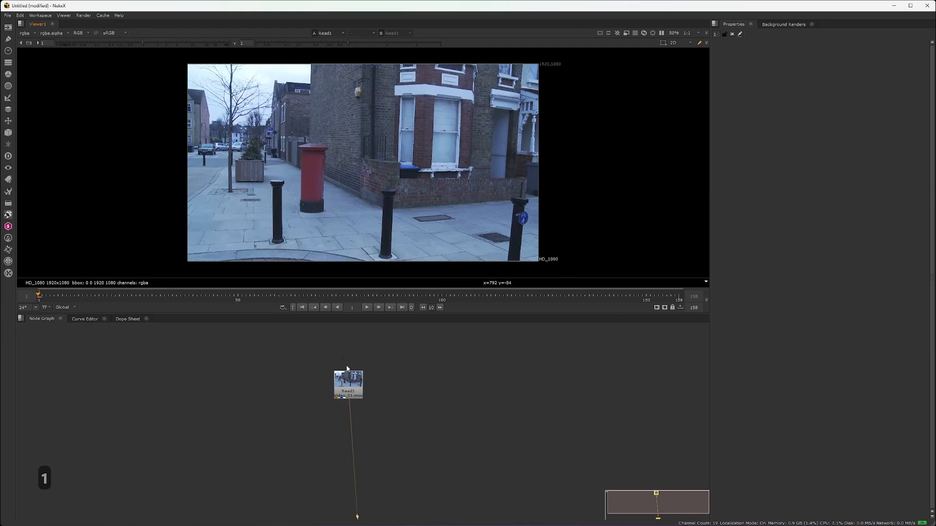
{"action": "key", "text": "f"}
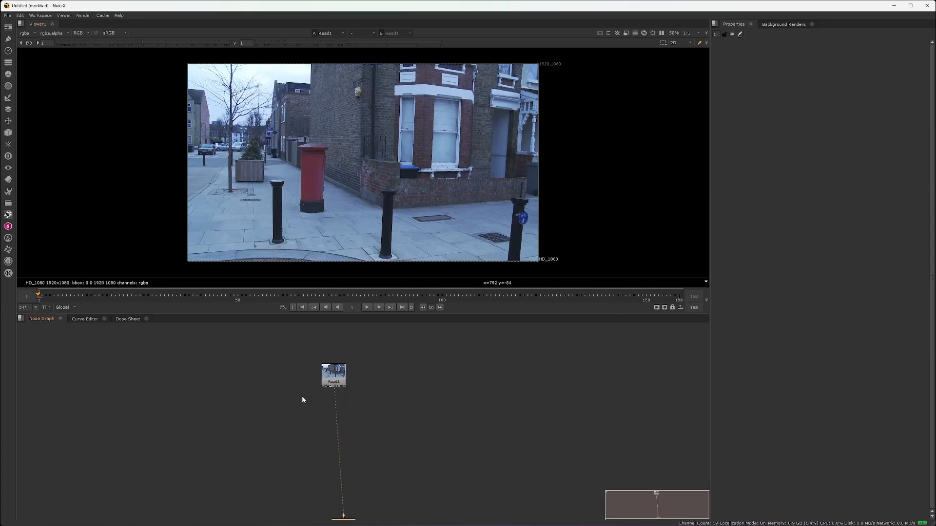
Step: Add a Tracker node after the Read node and place it slightly below in the node graph
{"action": "left_click", "coordinate": [303, 373]}
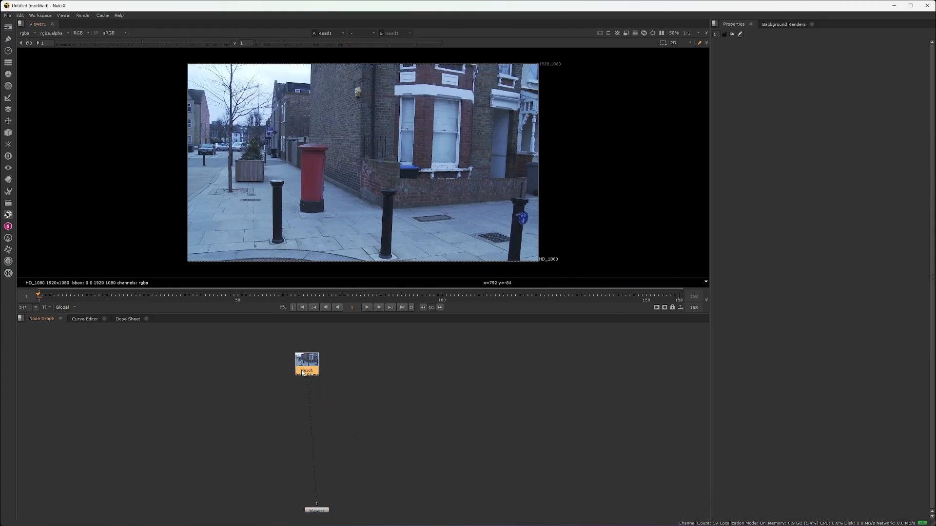
{"action": "key", "text": "Tab"}
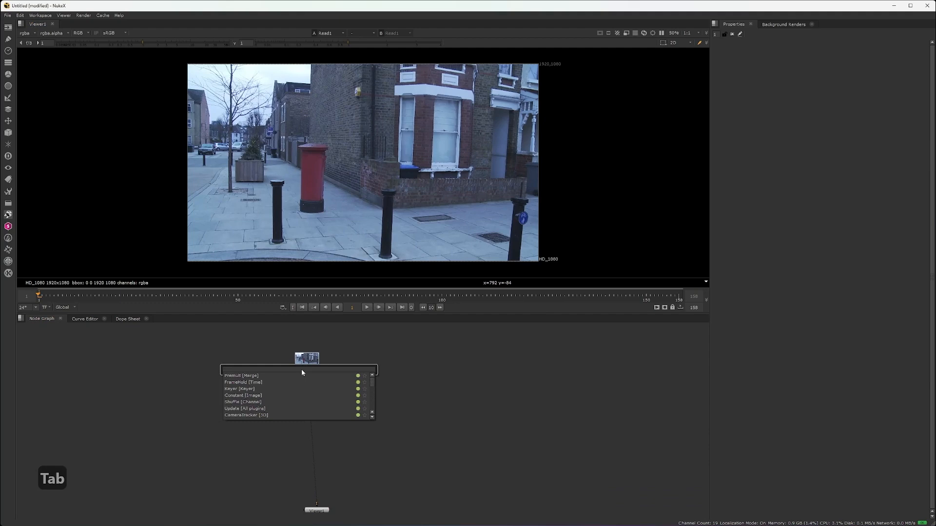
{"action": "type", "text": "tr"}
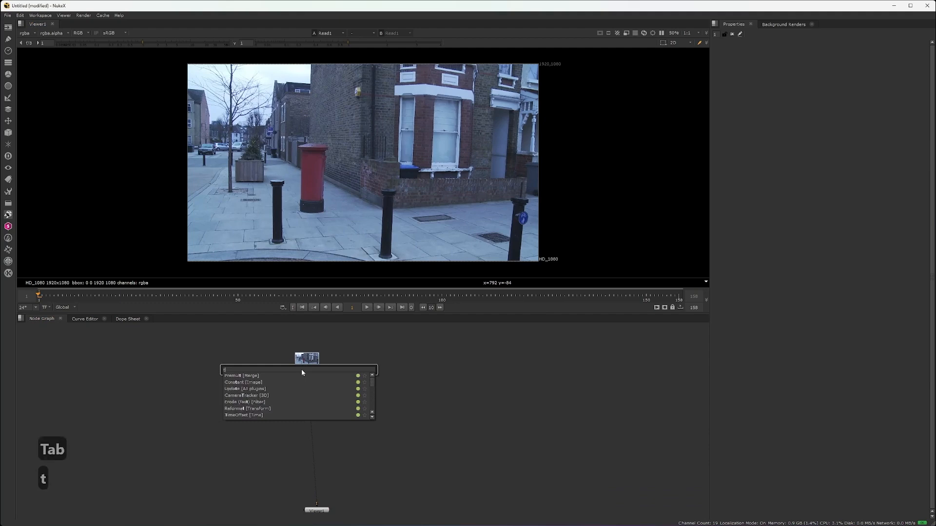
{"action": "left_click", "coordinate": [302, 382]}
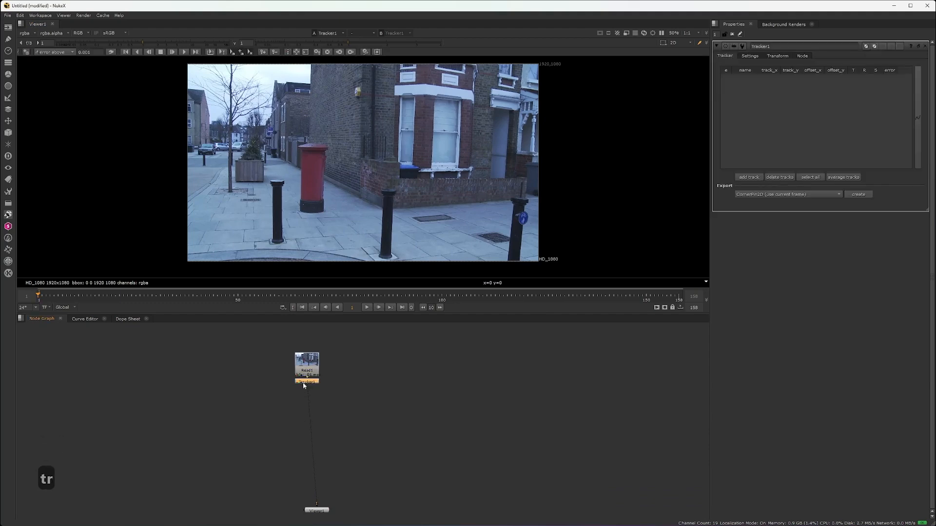
{"action": "left_click_drag", "start_coordinate": [313, 383], "coordinate": [314, 393]}
Step: Add a first track to the Tracker node
{"action": "left_click", "coordinate": [750, 178]}
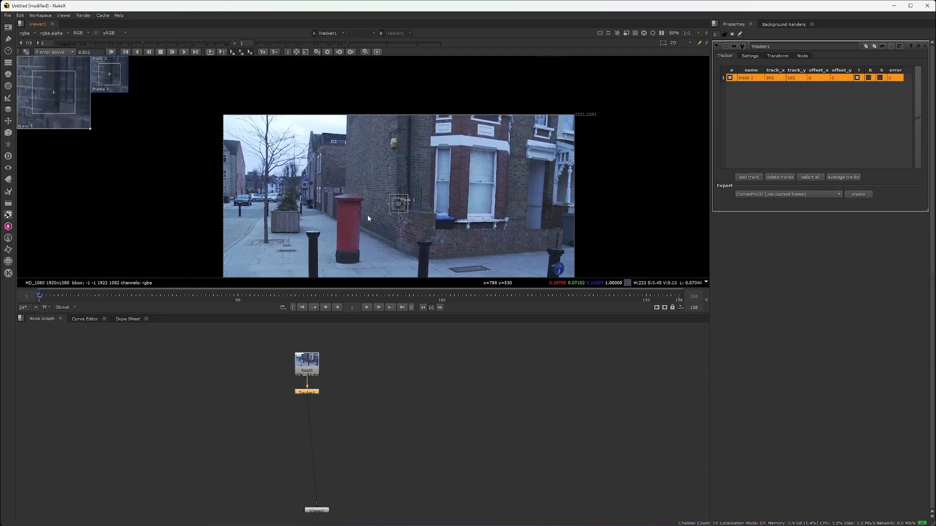
{"action": "scroll", "coordinate": [368, 218], "scroll_direction": "up", "scroll_amount": 4}
{"action": "middle_click_drag", "start_coordinate": [367, 214], "coordinate": [389, 245]}
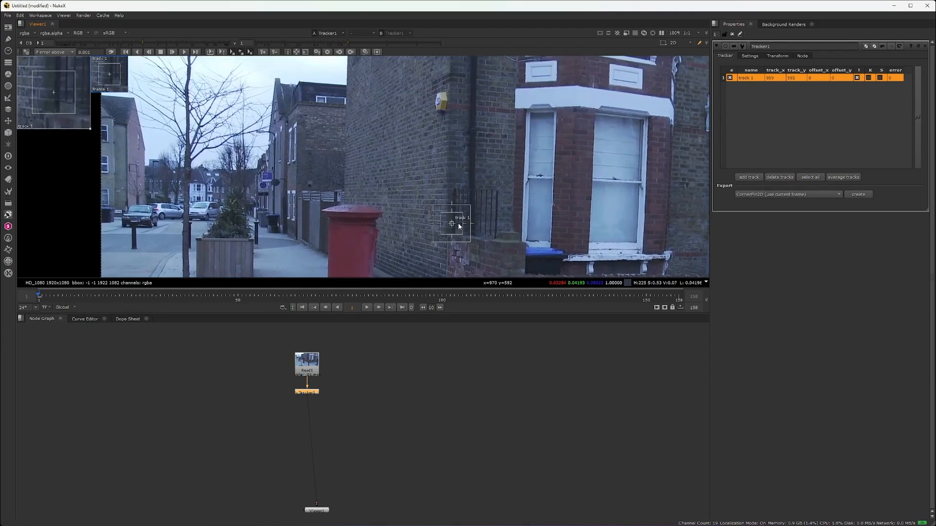
{"action": "left_click_drag", "start_coordinate": [462, 221], "coordinate": [400, 157]}
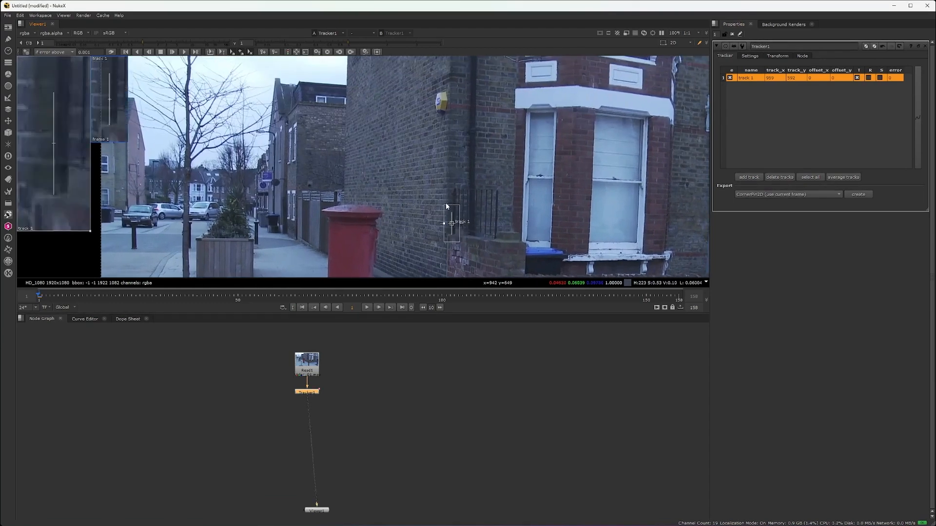
{"action": "key", "text": "ctrl+z"}
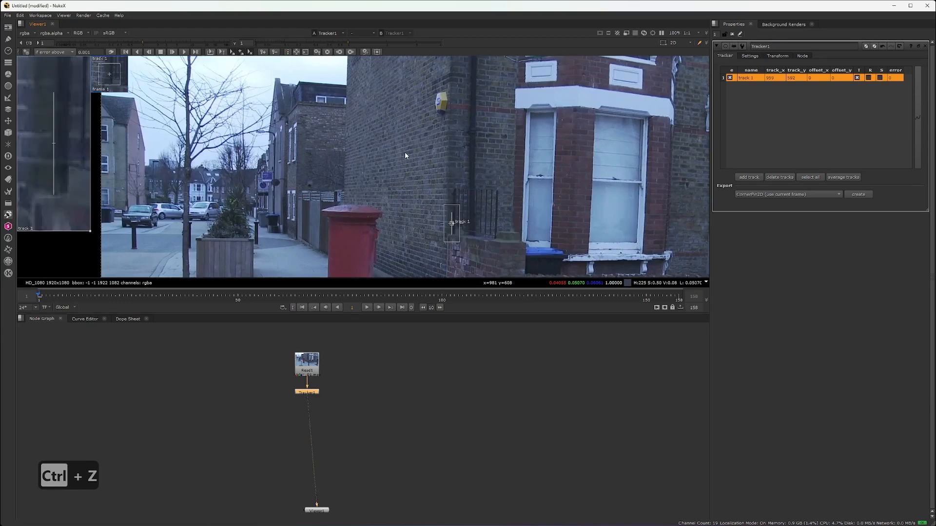
{"action": "key", "text": "ctrl+z"}
Step: Move track 1 onto the brick side wall and add track 2 between it and the yellow alarm box, with a reduced pattern area
{"action": "left_click_drag", "start_coordinate": [449, 222], "coordinate": [372, 133]}
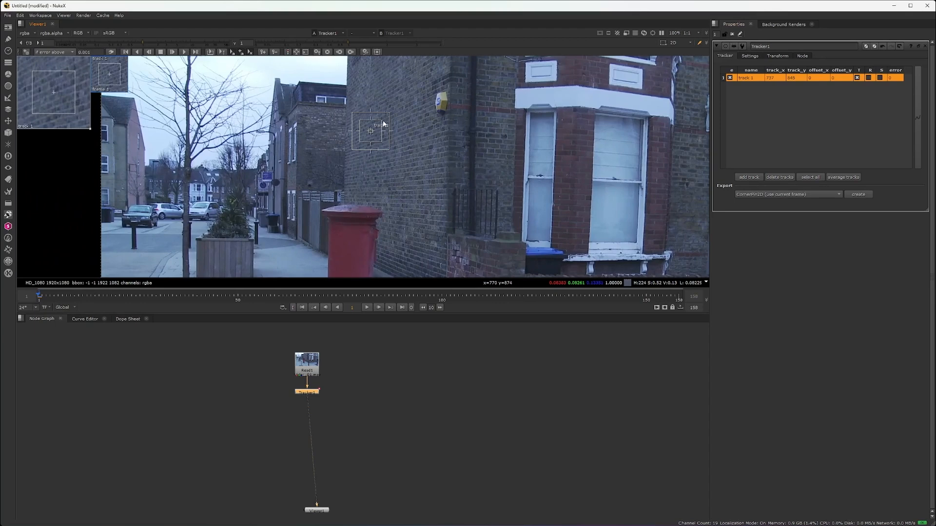
{"action": "scroll", "coordinate": [399, 122], "scroll_direction": "up", "scroll_amount": 3}
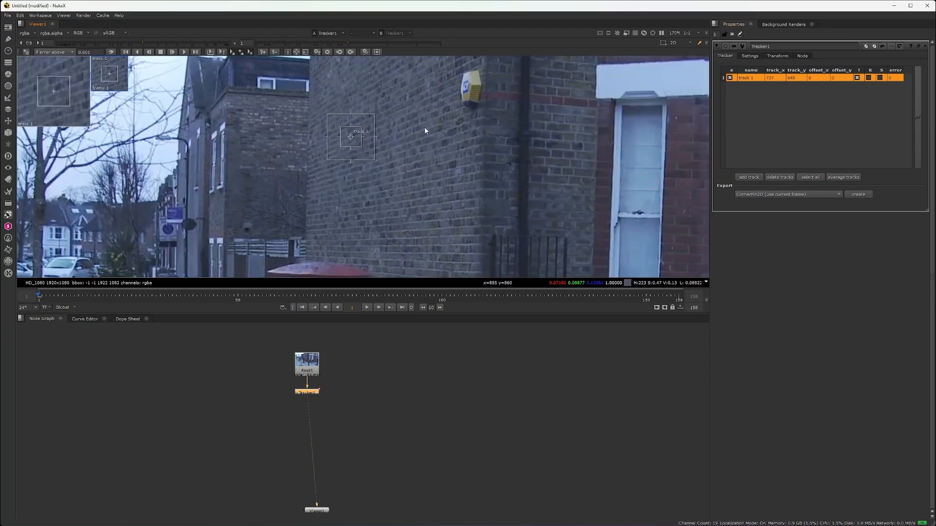
{"action": "key", "text": "ctrl+alt"}
{"action": "left_click", "coordinate": [427, 129], "text": "ctrl+alt"}
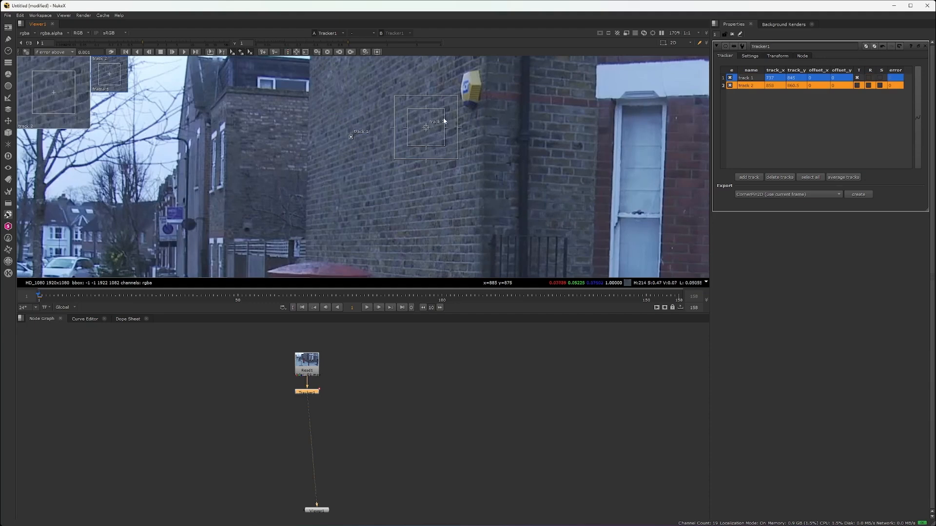
{"action": "left_click_drag", "start_coordinate": [445, 109], "coordinate": [440, 119]}
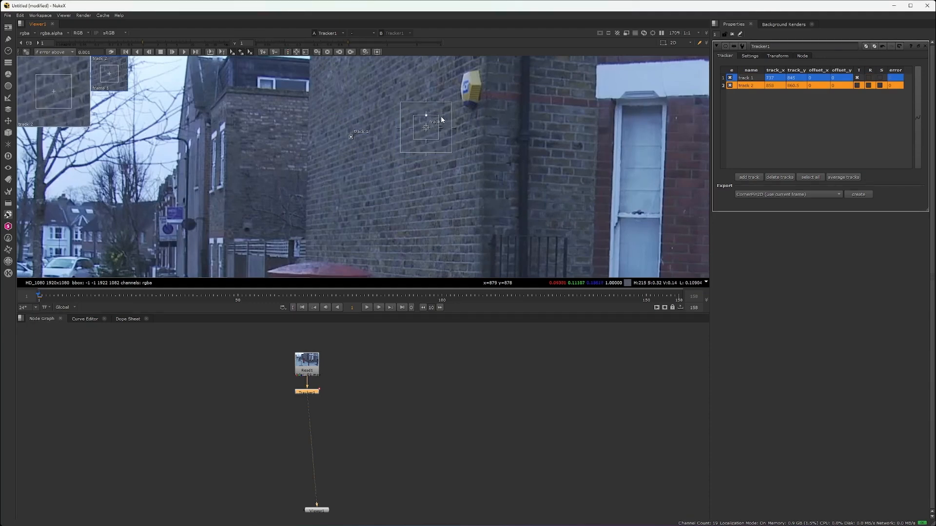
Step: Add tracks 3 and 4 on the brick wall below tracks 1 and 2 and shrink their pattern areas
{"action": "key", "text": "ctrl+alt"}
{"action": "left_click", "coordinate": [338, 217], "text": "ctrl+alt"}
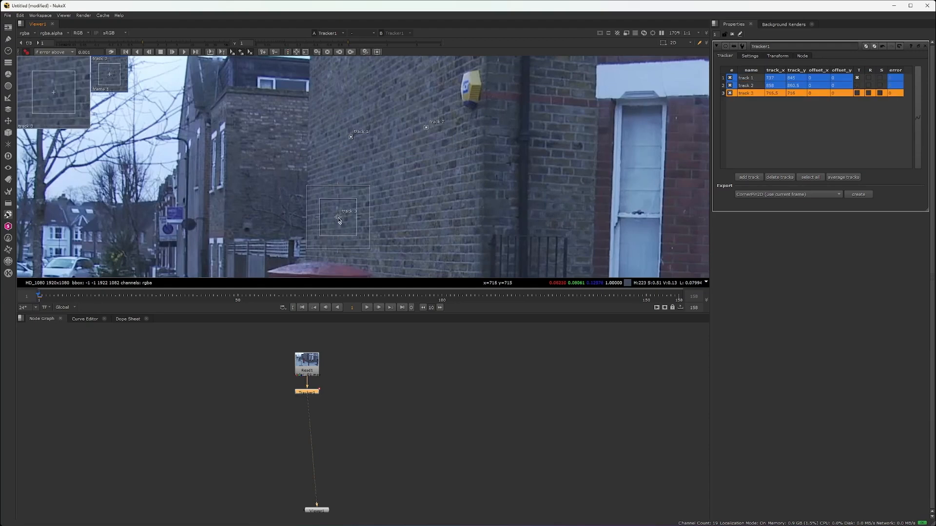
{"action": "left_click", "coordinate": [431, 215], "text": "ctrl+alt"}
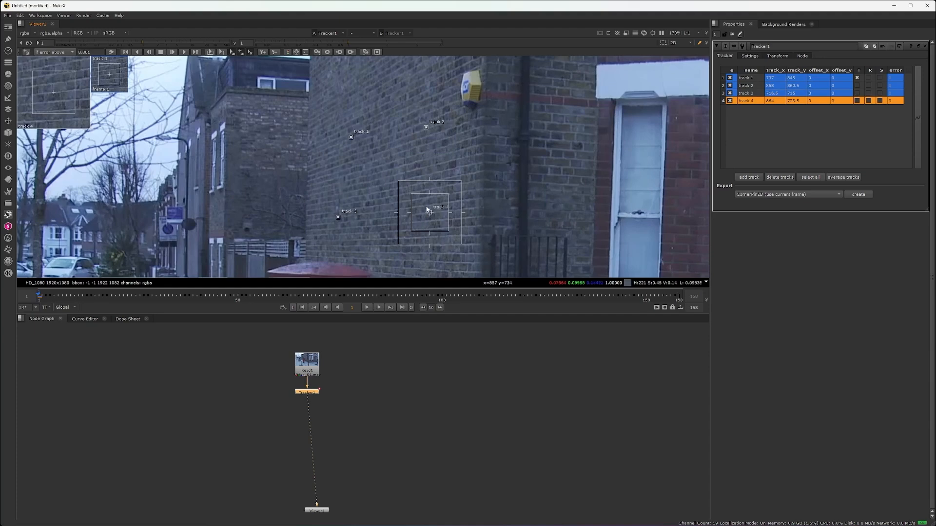
{"action": "left_click_drag", "start_coordinate": [446, 200], "coordinate": [443, 202]}
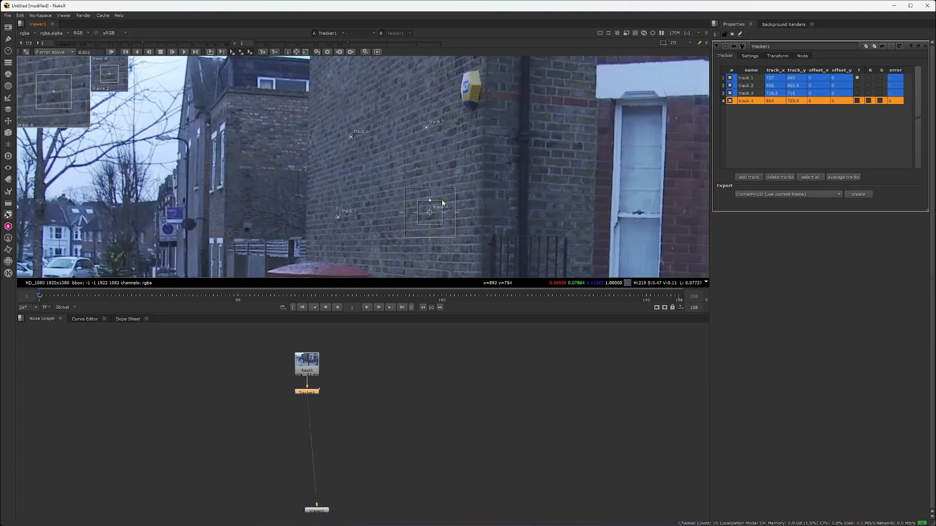
{"action": "left_click", "coordinate": [336, 217]}
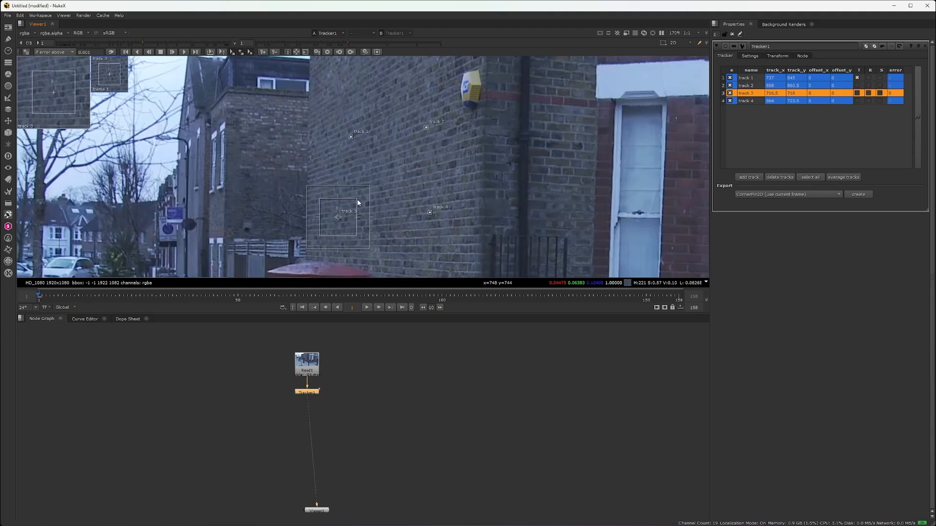
Step: Enlarge the search areas of all four tracks vertically
{"action": "left_click", "coordinate": [350, 133]}
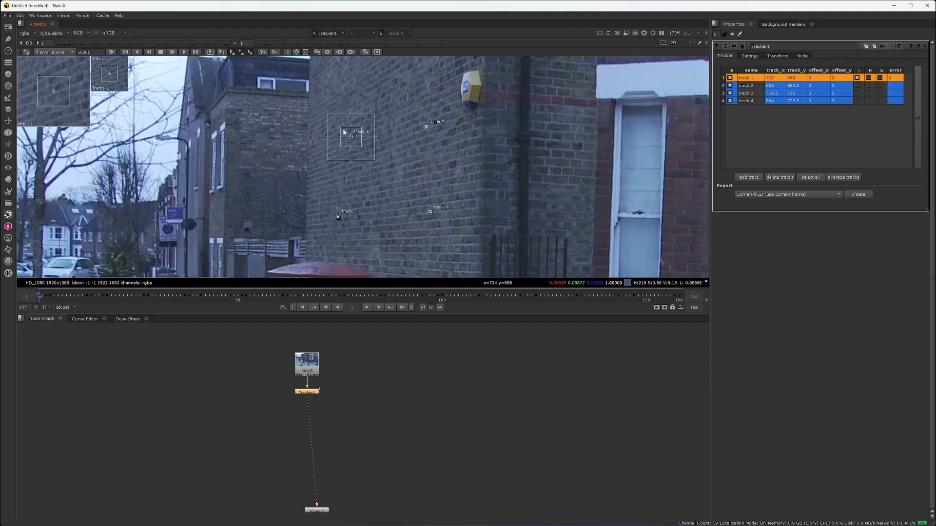
{"action": "left_click_drag", "start_coordinate": [350, 116], "coordinate": [350, 101]}
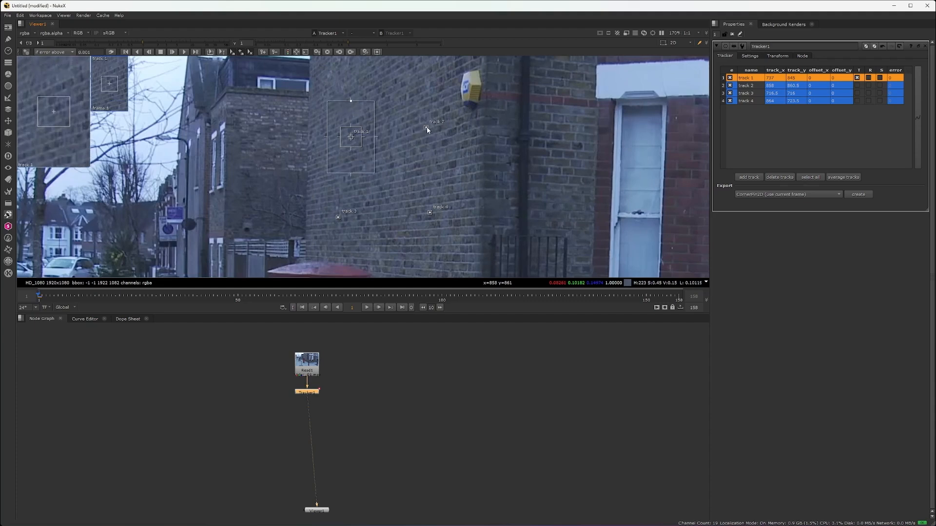
{"action": "left_click", "coordinate": [426, 128]}
{"action": "left_click_drag", "start_coordinate": [437, 105], "coordinate": [437, 90]}
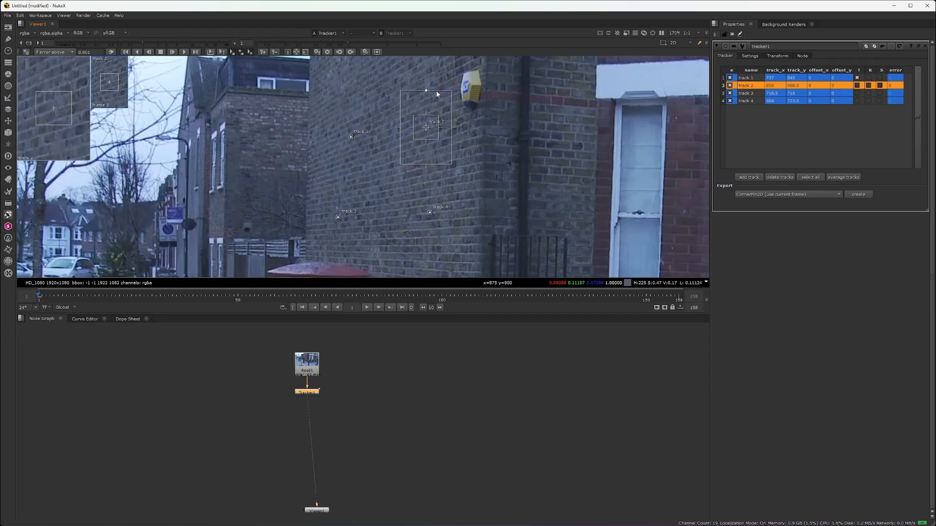
{"action": "left_click", "coordinate": [431, 212]}
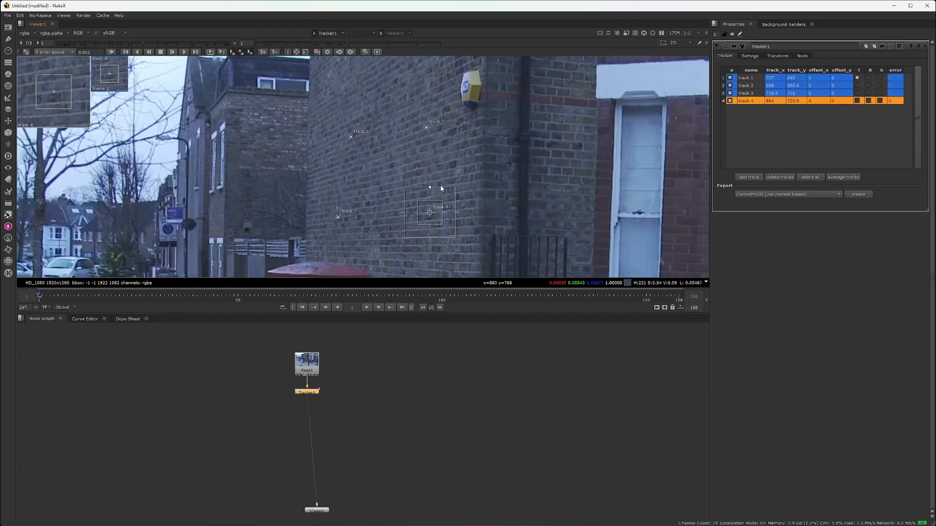
{"action": "left_click_drag", "start_coordinate": [440, 187], "coordinate": [440, 171]}
{"action": "left_click", "coordinate": [342, 216]}
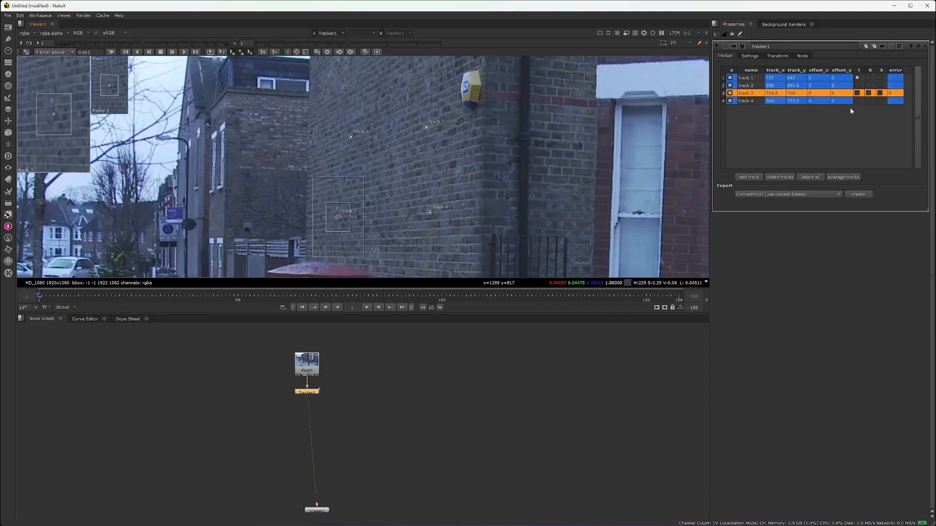
Step: Check the individual tracks and select tracks 1 to 4 together in the Tracker's list
{"action": "left_click", "coordinate": [760, 79]}
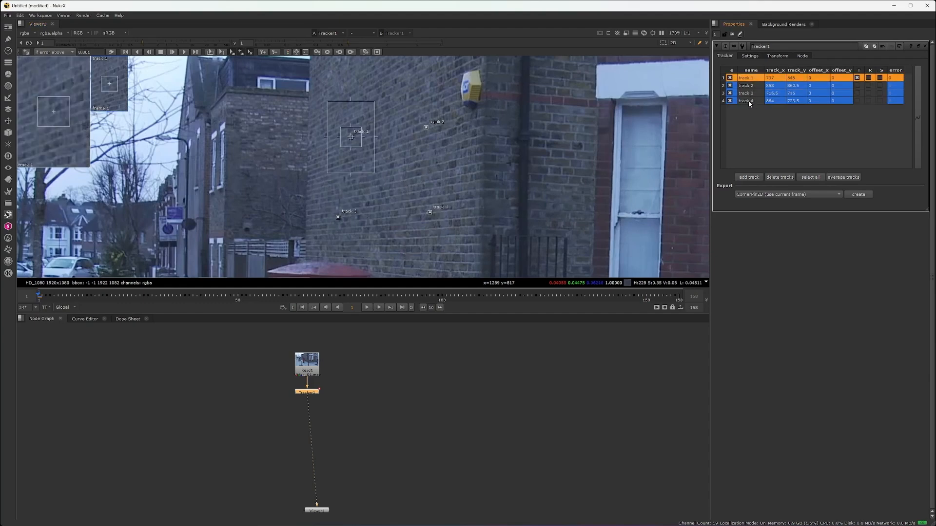
{"action": "left_click", "coordinate": [425, 127]}
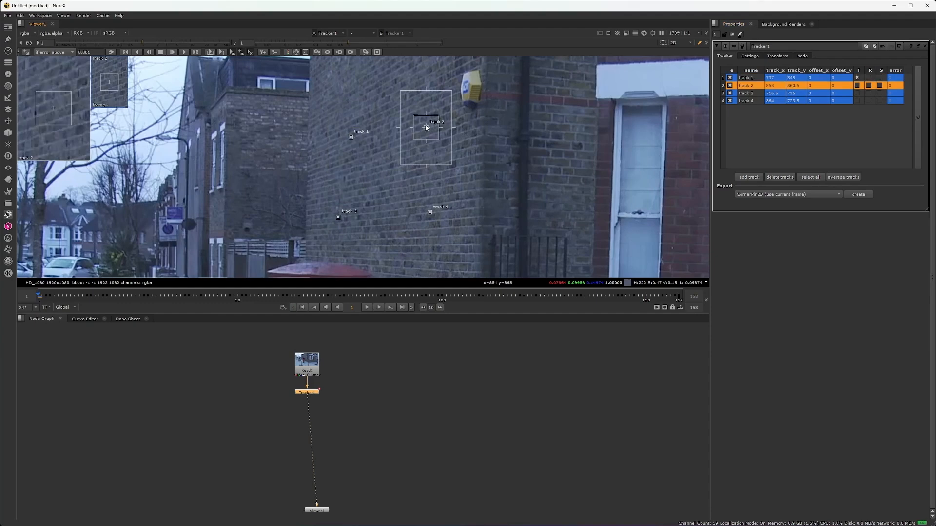
{"action": "left_click", "coordinate": [430, 212]}
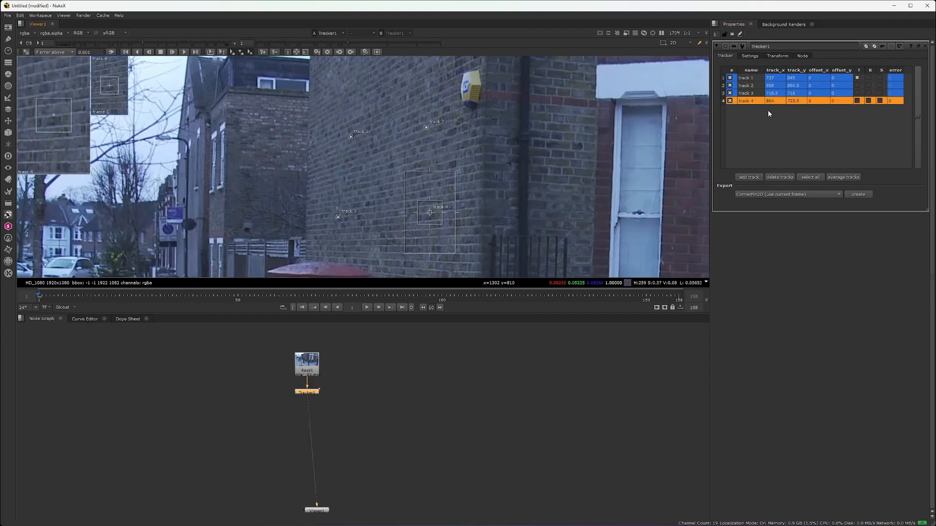
{"action": "left_click", "coordinate": [747, 79]}
{"action": "left_click", "coordinate": [748, 99], "text": "shift"}
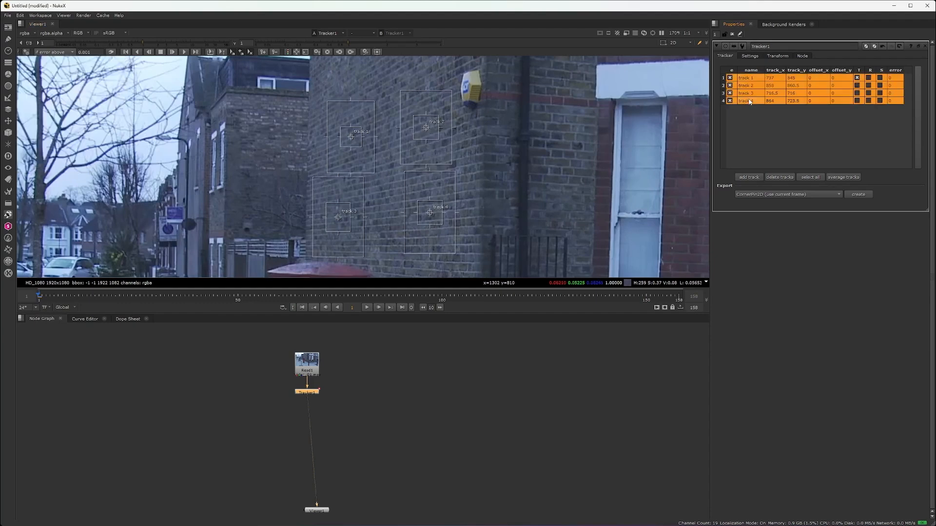
{"action": "scroll", "coordinate": [332, 123], "scroll_direction": "down", "scroll_amount": 2}
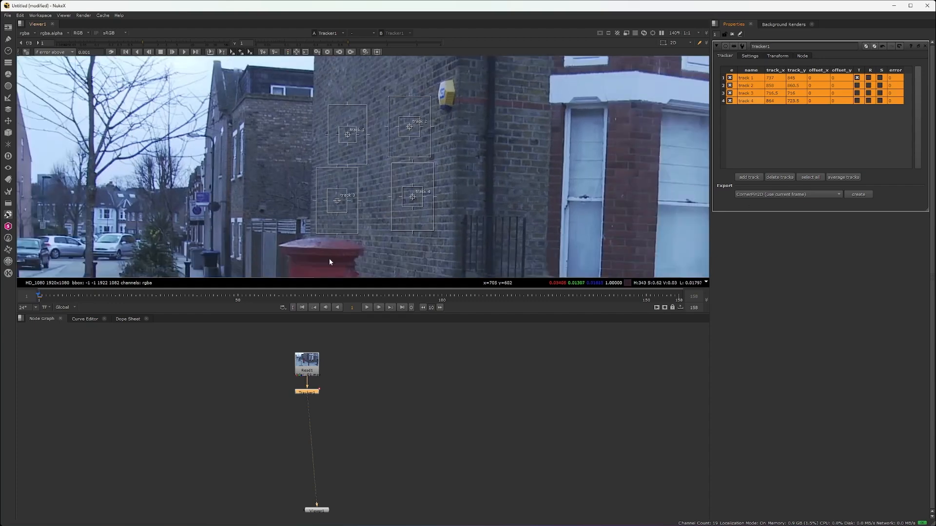
{"action": "middle_click_drag", "start_coordinate": [282, 227], "coordinate": [273, 218]}
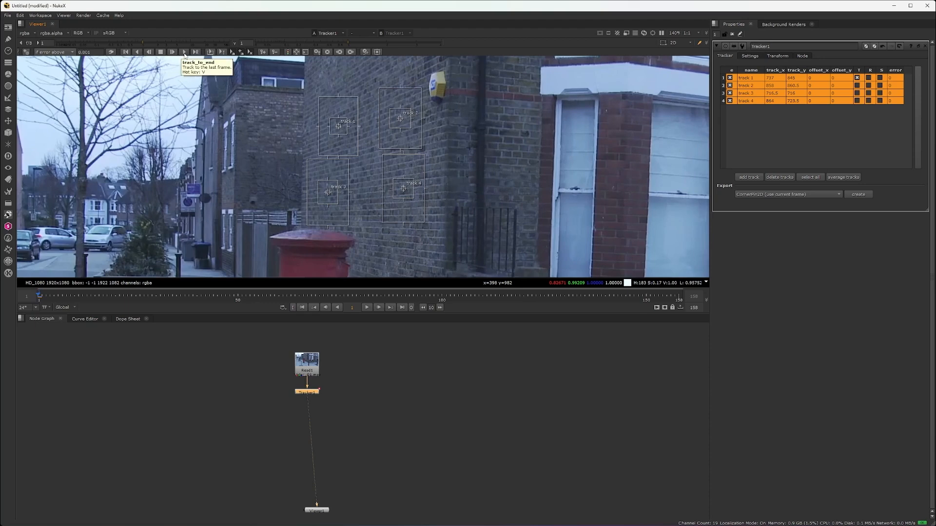
{"action": "middle_click_drag", "start_coordinate": [358, 204], "coordinate": [302, 205]}
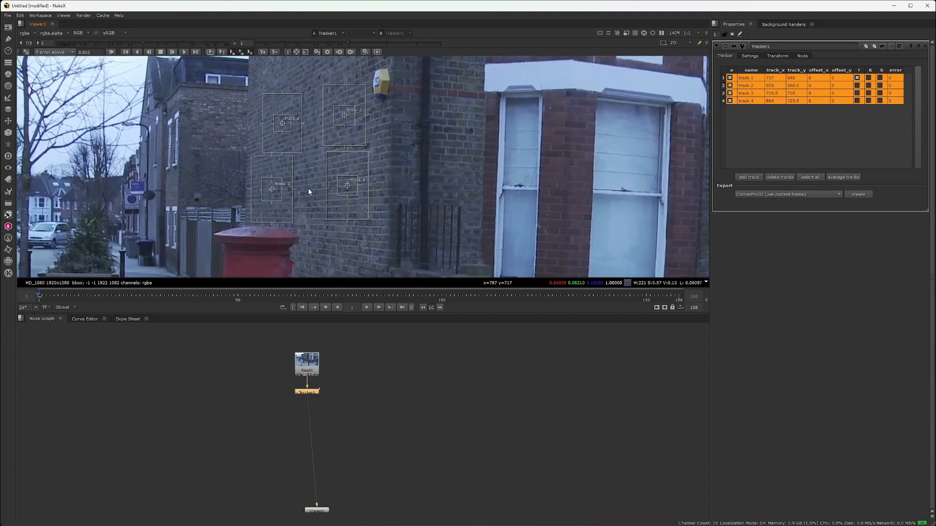
{"action": "middle_click_drag", "start_coordinate": [309, 191], "coordinate": [321, 191]}
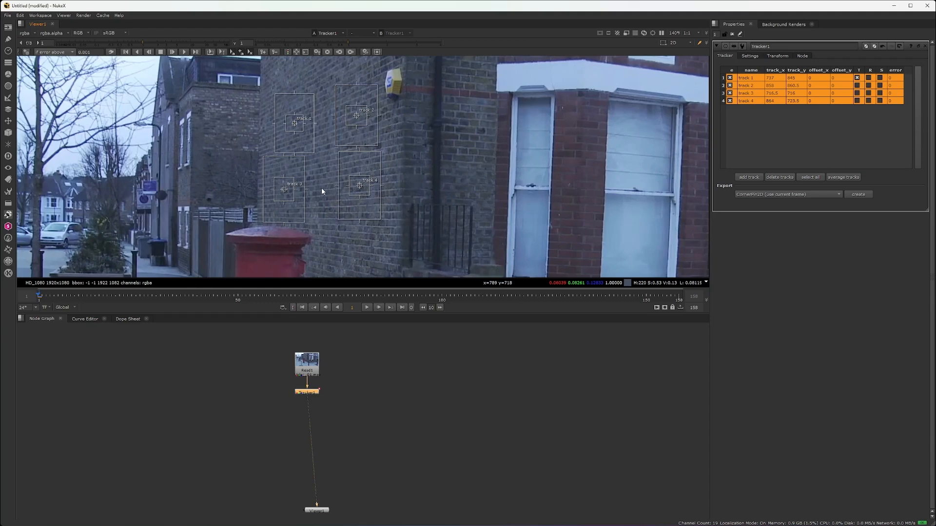
{"action": "middle_click_drag", "start_coordinate": [313, 190], "coordinate": [326, 191]}
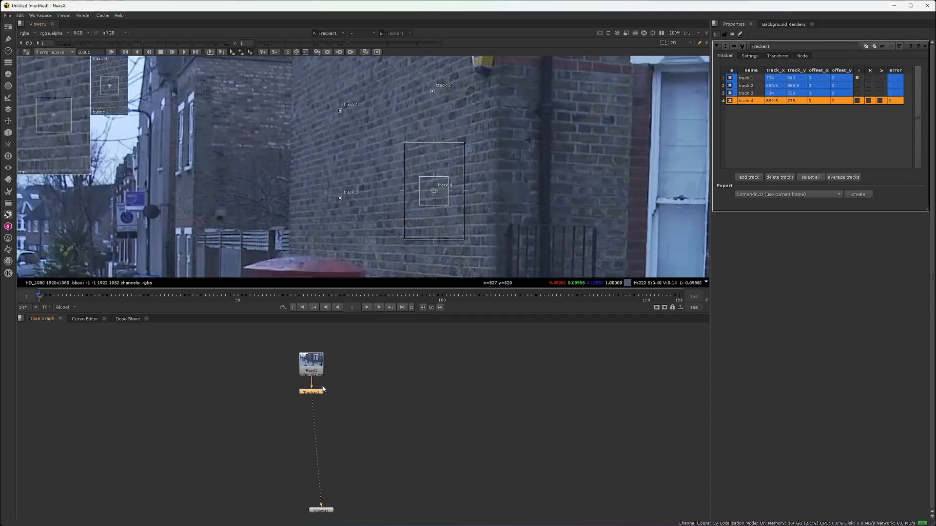
Step: Move the Read node up in the node graph to leave more space above the Tracker node
{"action": "middle_click_drag", "start_coordinate": [322, 389], "coordinate": [332, 389]}
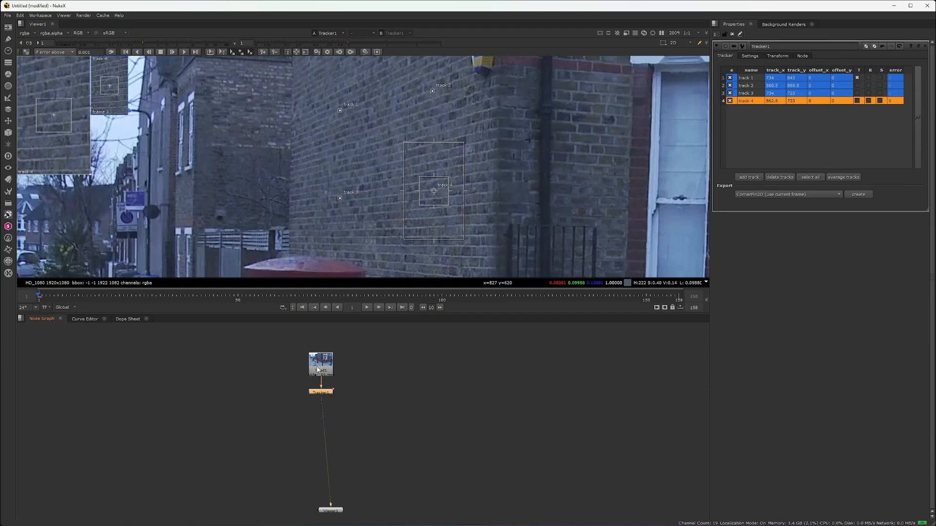
{"action": "left_click_drag", "start_coordinate": [317, 367], "coordinate": [317, 355]}
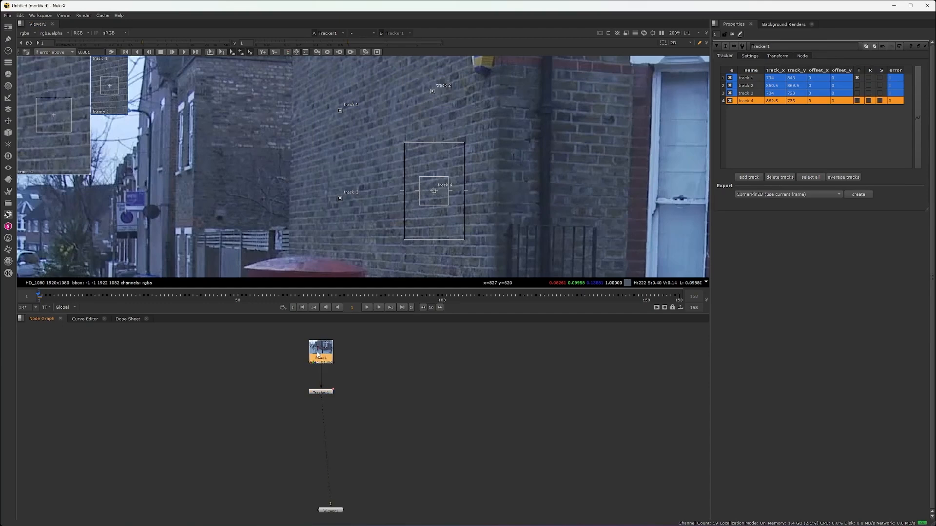
Step: Insert a ColorCorrect node between the footage Read and the Tracker, raising master contrast to about 1.98 and gain to about 2.65
{"action": "key", "text": "c"}
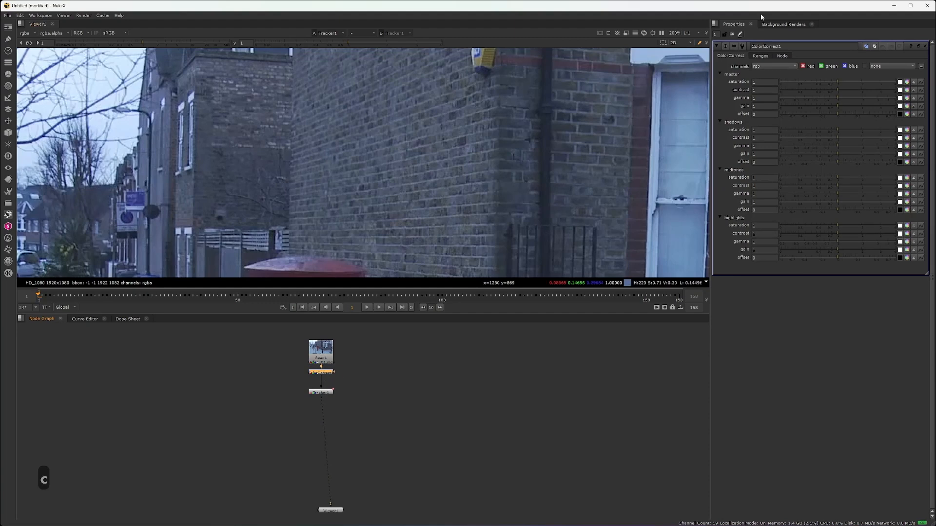
{"action": "left_click_drag", "start_coordinate": [842, 88], "coordinate": [876, 104]}
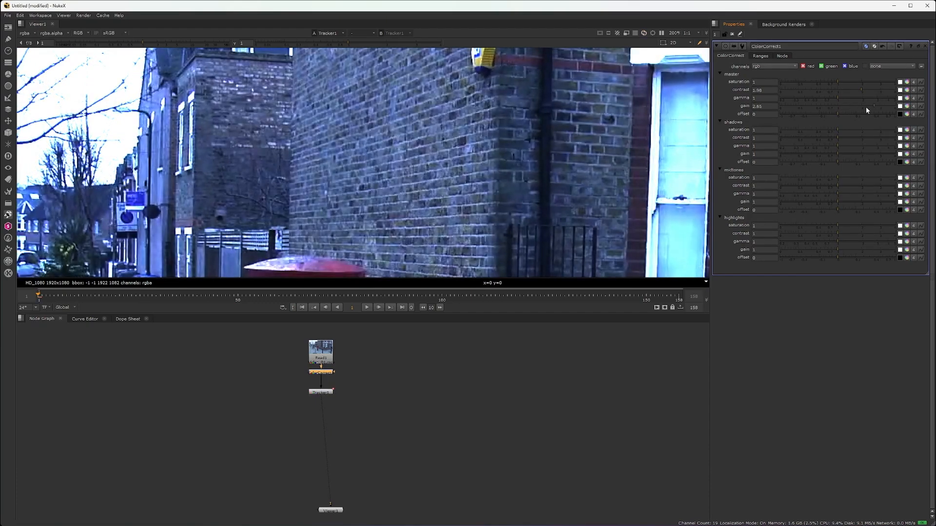
Step: Reopen the Tracker's properties and track all four selected points forward through the contrast-enhanced footage
{"action": "double_click", "coordinate": [318, 393]}
{"action": "scroll", "coordinate": [332, 159], "scroll_direction": "down", "scroll_amount": 1}
{"action": "middle_click_drag", "start_coordinate": [332, 159], "coordinate": [316, 180]}
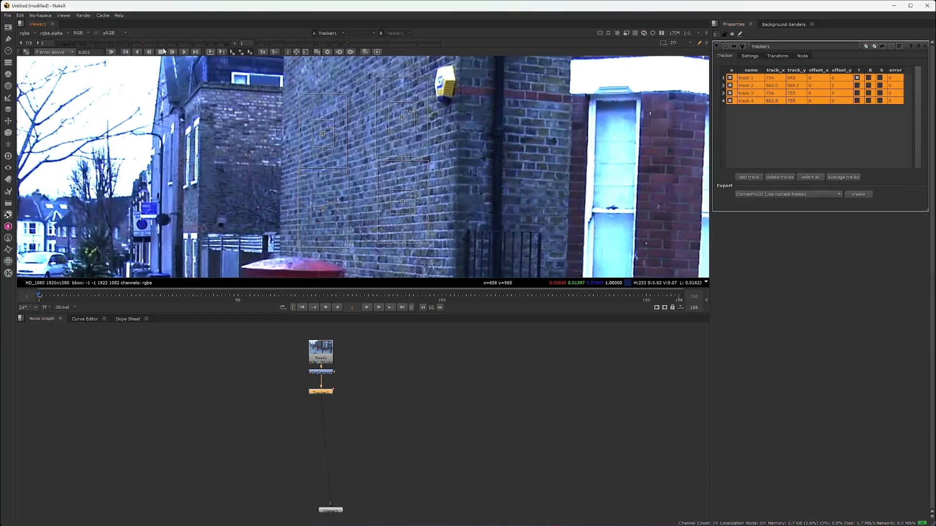
{"action": "left_click", "coordinate": [162, 51]}
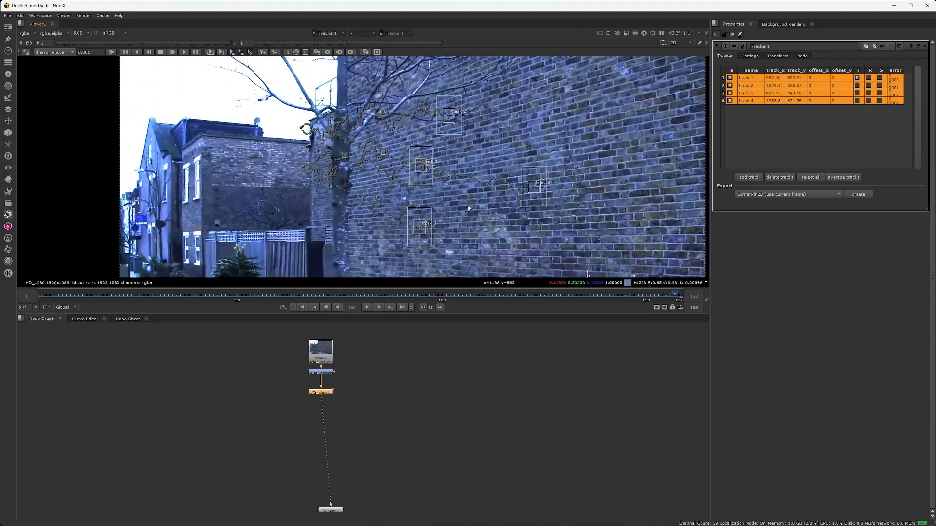
Step: Select track 3, go back to frame 37 and offset its pattern area horizontally by about -27.9 on the brick wall
{"action": "left_click", "coordinate": [327, 188]}
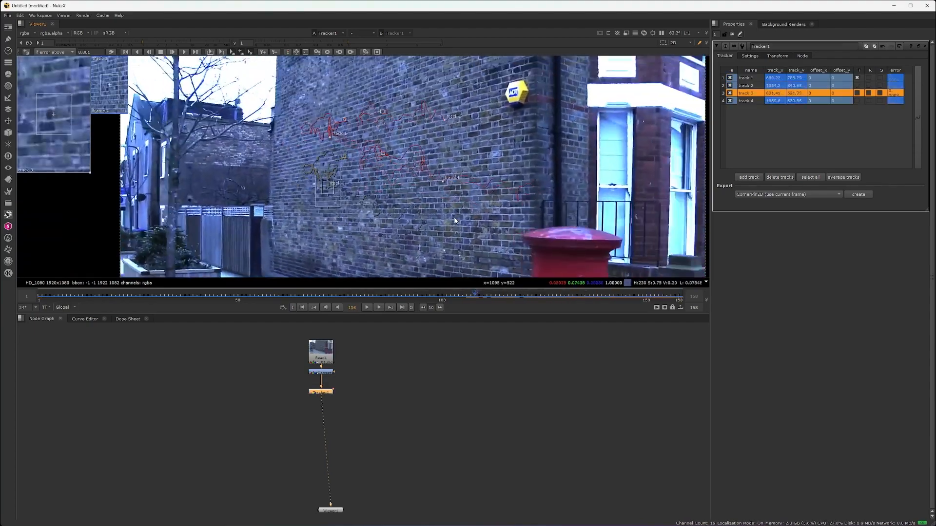
{"action": "key", "text": "Left"}
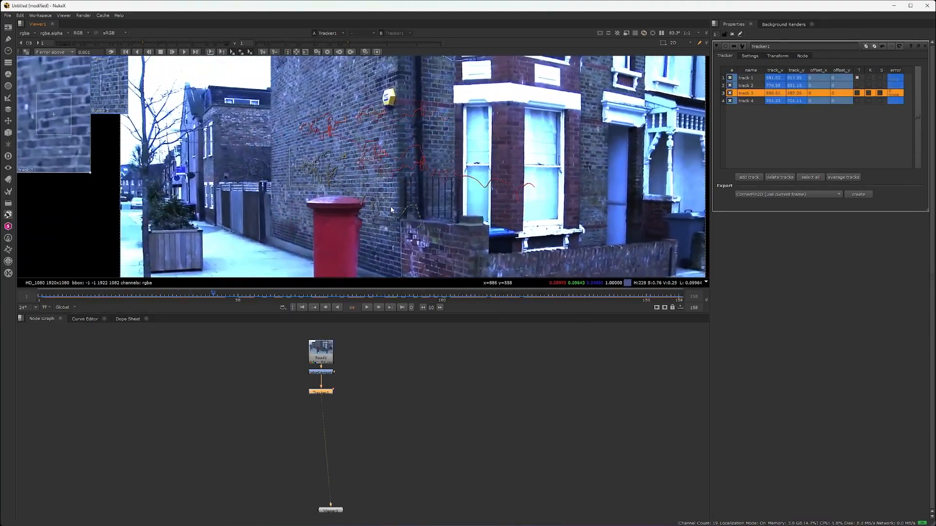
{"action": "scroll", "coordinate": [300, 168], "scroll_direction": "up", "scroll_amount": 3}
{"action": "key", "text": "Left"}
{"action": "key", "text": "Left"}
{"action": "key", "text": "Left"}
{"action": "key", "text": "Left"}
{"action": "key", "text": "Left"}
{"action": "key", "text": "Left"}
{"action": "key", "text": "Left"}
{"action": "scroll", "coordinate": [300, 168], "scroll_direction": "up", "scroll_amount": 3}
{"action": "left_click_drag", "start_coordinate": [335, 180], "coordinate": [307, 172], "text": "ctrl"}
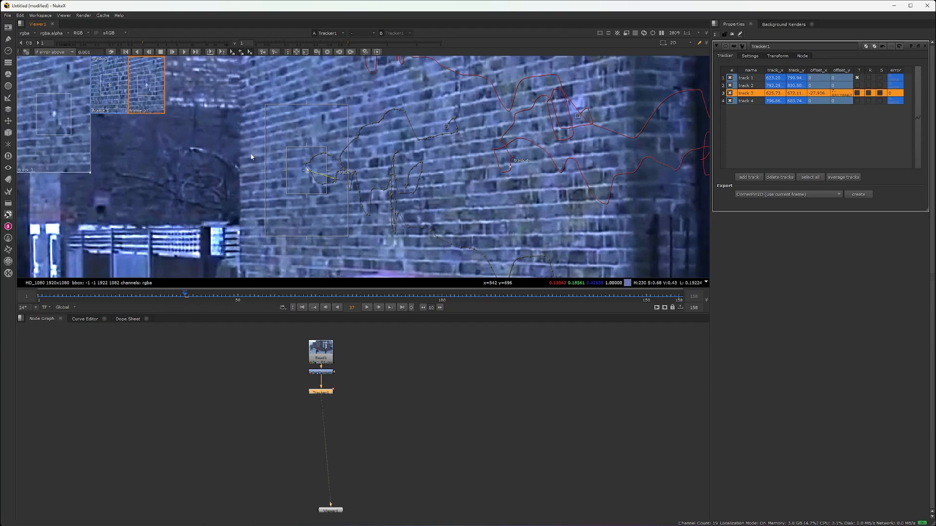
Step: Track the offset track 3 forward frame by frame from frame 37 along the brick wall
{"action": "middle_click_drag", "start_coordinate": [251, 157], "coordinate": [257, 156]}
{"action": "key", "text": "c"}
{"action": "key", "text": "c"}
{"action": "key", "text": "c"}
{"action": "key", "text": "c"}
{"action": "key", "text": "c"}
{"action": "key", "text": "c"}
{"action": "key", "text": "c"}
{"action": "key", "text": "c"}
{"action": "key", "text": "c"}
{"action": "key", "text": "c"}
{"action": "key", "text": "c"}
{"action": "key", "text": "c"}
{"action": "key", "text": "c"}
{"action": "key", "text": "c"}
{"action": "key", "text": "c"}
{"action": "key", "text": "c"}
{"action": "key", "text": "c"}
{"action": "key", "text": "c"}
{"action": "key", "text": "c"}
{"action": "key", "text": "c"}
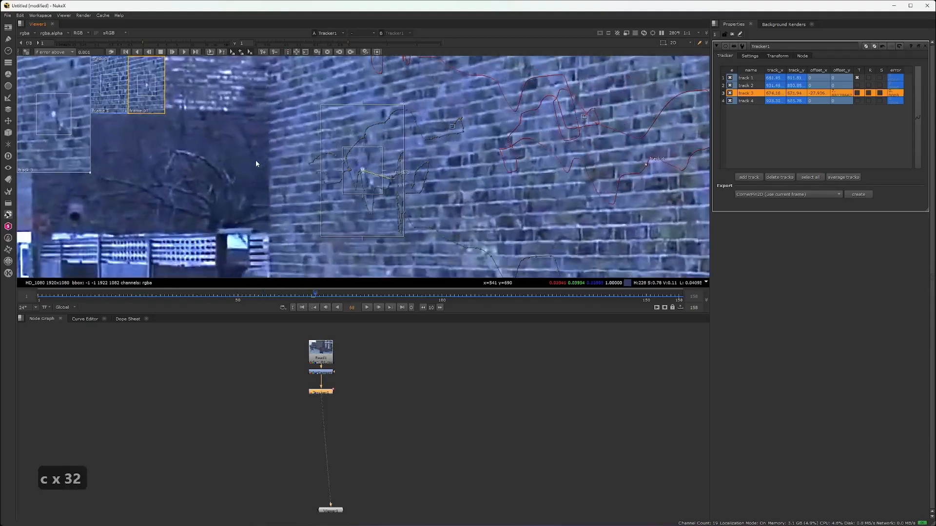
{"action": "key", "text": "c"}
{"action": "key", "text": "c"}
{"action": "key", "text": "c"}
{"action": "key", "text": "c"}
{"action": "key", "text": "c"}
{"action": "key", "text": "c"}
{"action": "key", "text": "c"}
{"action": "key", "text": "c"}
{"action": "key", "text": "c"}
{"action": "key", "text": "c"}
{"action": "key", "text": "c"}
{"action": "key", "text": "c"}
{"action": "key", "text": "c"}
{"action": "key", "text": "c"}
{"action": "key", "text": "c"}
{"action": "key", "text": "c"}
{"action": "key", "text": "c"}
{"action": "key", "text": "c"}
{"action": "key", "text": "c"}
{"action": "key", "text": "c"}
{"action": "scroll", "coordinate": [257, 165], "scroll_direction": "down", "scroll_amount": 3}
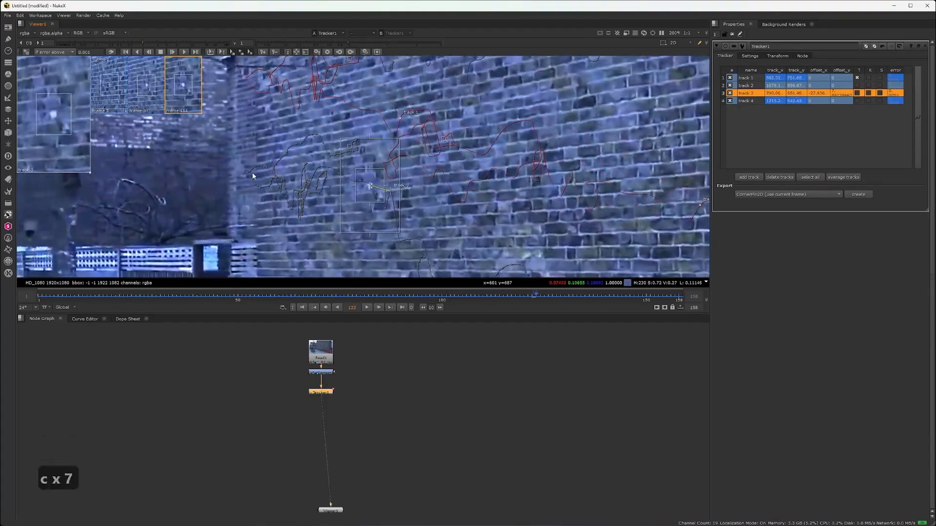
{"action": "key", "text": "c"}
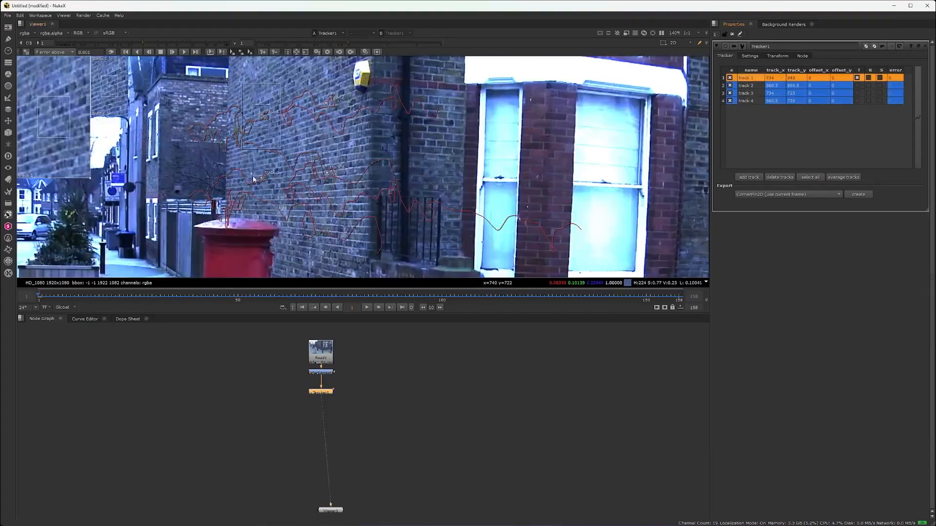
Step: Offset track 1 near the start of the footage and track it forward frame by frame
{"action": "key", "text": "c"}
{"action": "key", "text": "c"}
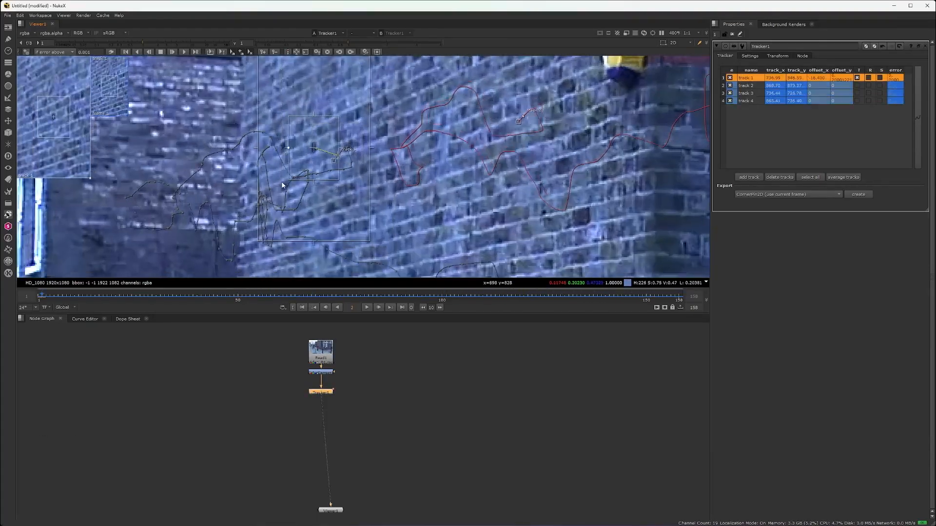
{"action": "key", "text": "c"}
{"action": "key", "text": "c"}
{"action": "key", "text": "c"}
{"action": "key", "text": "c"}
{"action": "key", "text": "c"}
{"action": "key", "text": "c"}
{"action": "key", "text": "c"}
{"action": "key", "text": "c"}
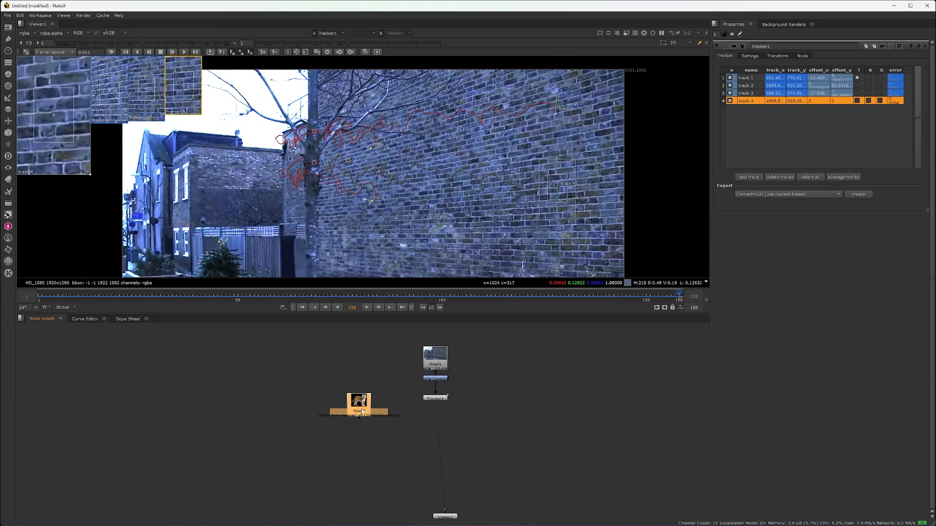
Step: Move the tiger image's Read node to the left of the footage branch and view its colour and alpha channels
{"action": "left_click_drag", "start_coordinate": [361, 407], "coordinate": [306, 383]}
{"action": "left_click_drag", "start_coordinate": [302, 385], "coordinate": [295, 383]}
{"action": "key", "text": "1"}
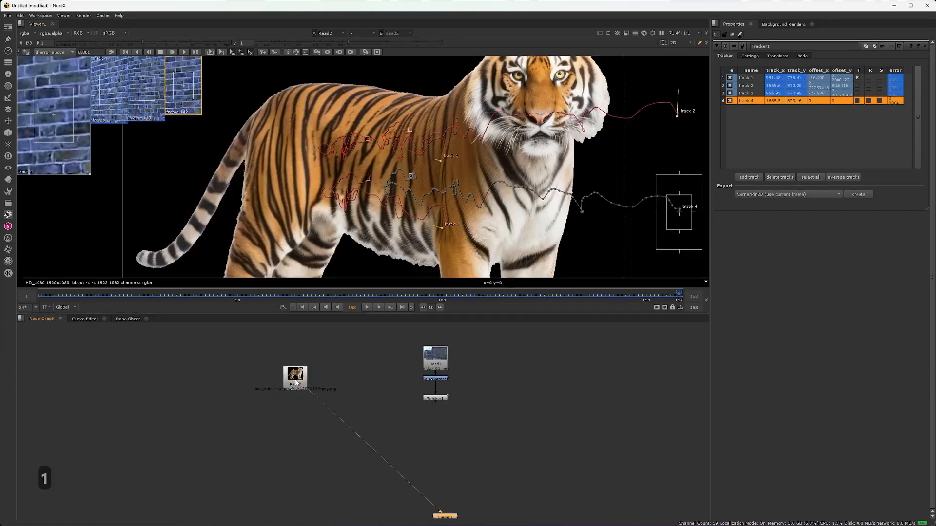
{"action": "scroll", "coordinate": [373, 168], "scroll_direction": "down", "scroll_amount": 2}
{"action": "middle_click_drag", "start_coordinate": [365, 206], "coordinate": [331, 176]}
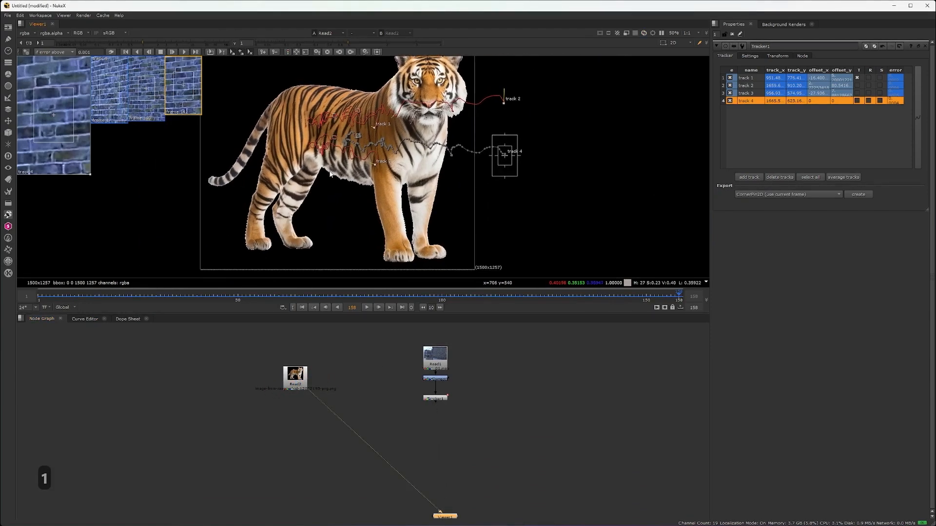
{"action": "key", "text": "a"}
{"action": "key", "text": "a"}
Step: Detach the Tracker node from the footage branch and merge the tiger image over the ColorCorrect output
{"action": "middle_click_drag", "start_coordinate": [384, 417], "coordinate": [391, 403]}
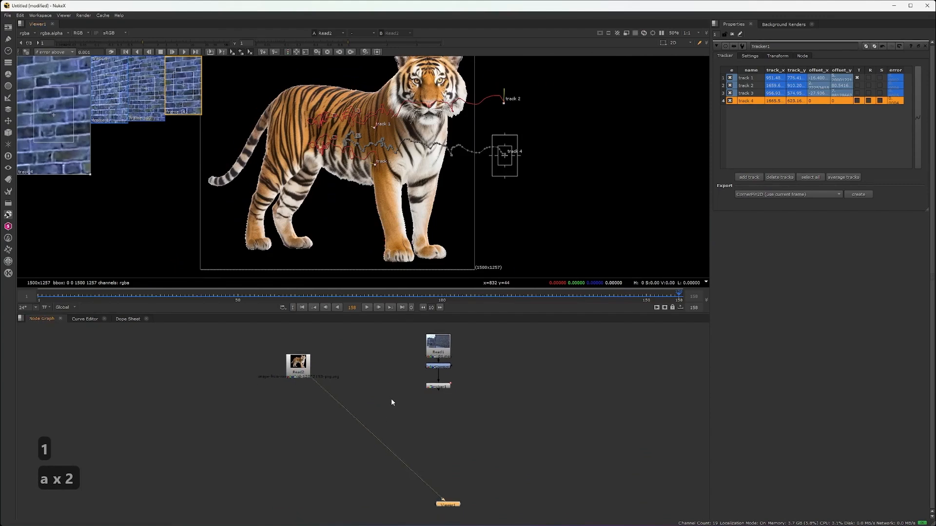
{"action": "left_click_drag", "start_coordinate": [436, 383], "coordinate": [399, 353]}
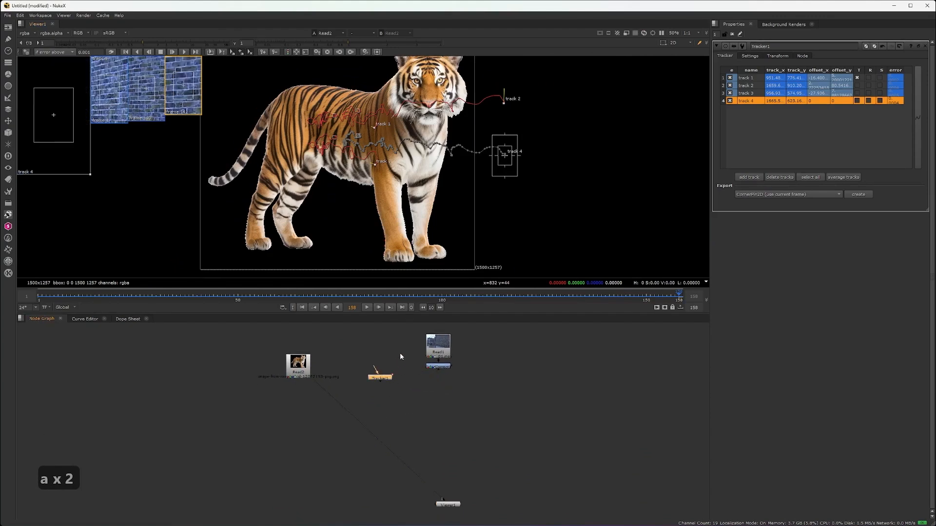
{"action": "left_click", "coordinate": [441, 367]}
{"action": "key", "text": "m"}
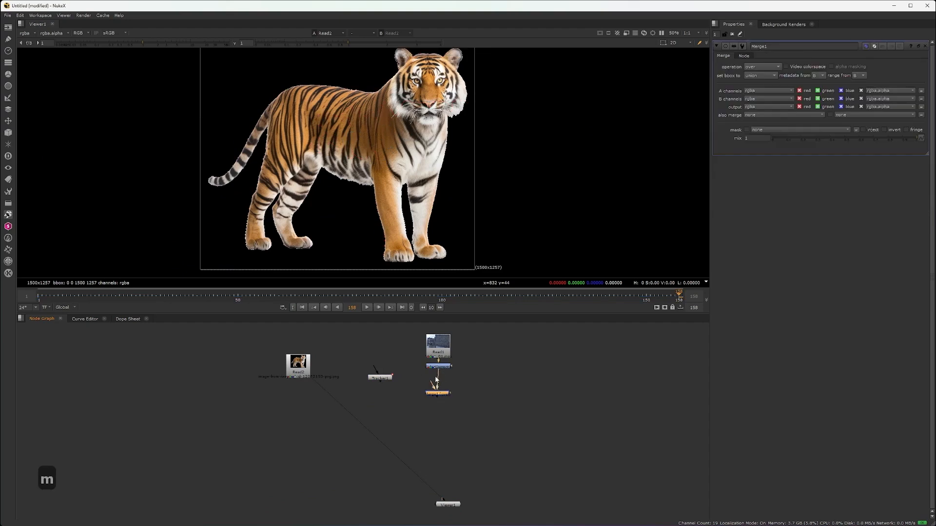
{"action": "left_click_drag", "start_coordinate": [436, 394], "coordinate": [309, 367]}
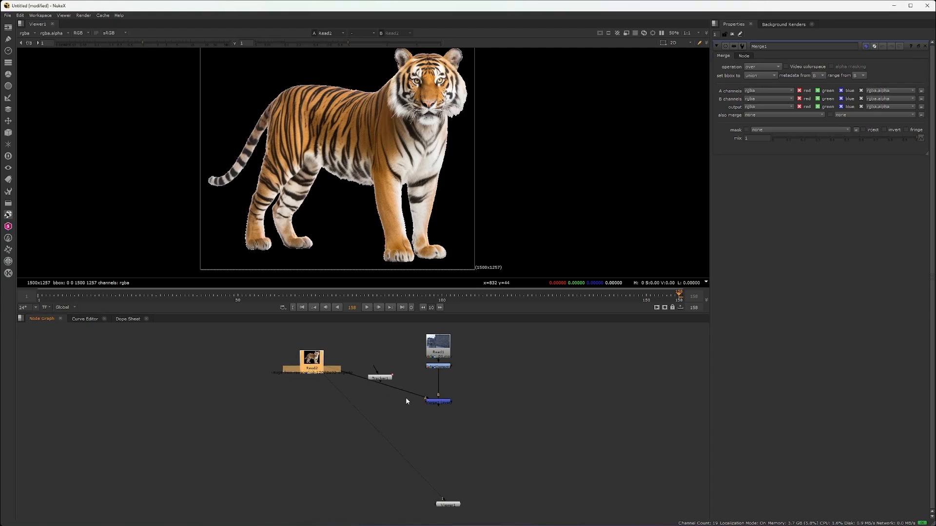
Step: Tidy the node graph by spacing out the two Read nodes above the Merge node
{"action": "scroll", "coordinate": [416, 403], "scroll_direction": "up", "scroll_amount": 2}
{"action": "middle_click_drag", "start_coordinate": [417, 397], "coordinate": [382, 432]}
{"action": "left_click_drag", "start_coordinate": [336, 407], "coordinate": [342, 373]}
{"action": "mouse_move", "coordinate": [364, 414]}
{"action": "middle_mouse_down"}
{"action": "mouse_move", "coordinate": [338, 419]}
{"action": "mouse_move", "coordinate": [374, 429]}
{"action": "middle_mouse_up"}
{"action": "left_click", "coordinate": [396, 385]}
{"action": "left_click_drag", "start_coordinate": [396, 385], "coordinate": [396, 378]}
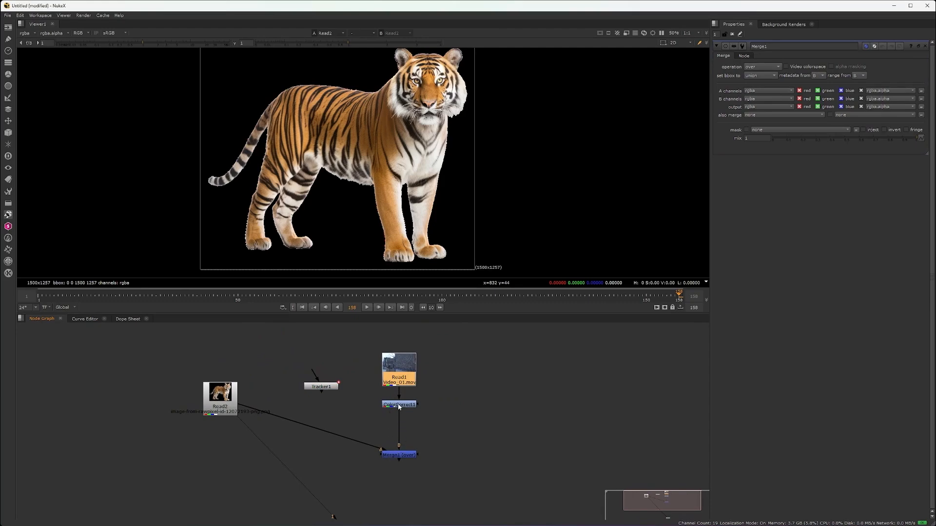
{"action": "scroll", "coordinate": [398, 383], "scroll_direction": "up", "scroll_amount": 1}
{"action": "middle_click_drag", "start_coordinate": [385, 408], "coordinate": [407, 412]}
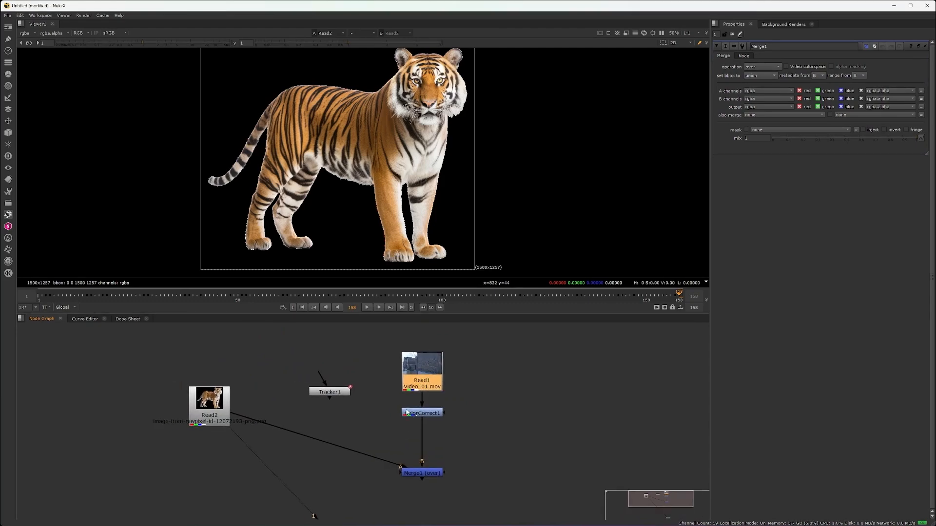
{"action": "mouse_move", "coordinate": [419, 379]}
{"action": "left_mouse_down"}
{"action": "mouse_move", "coordinate": [418, 420]}
{"action": "mouse_move", "coordinate": [414, 381]}
{"action": "left_mouse_up"}
{"action": "left_click_drag", "start_coordinate": [223, 411], "coordinate": [242, 398]}
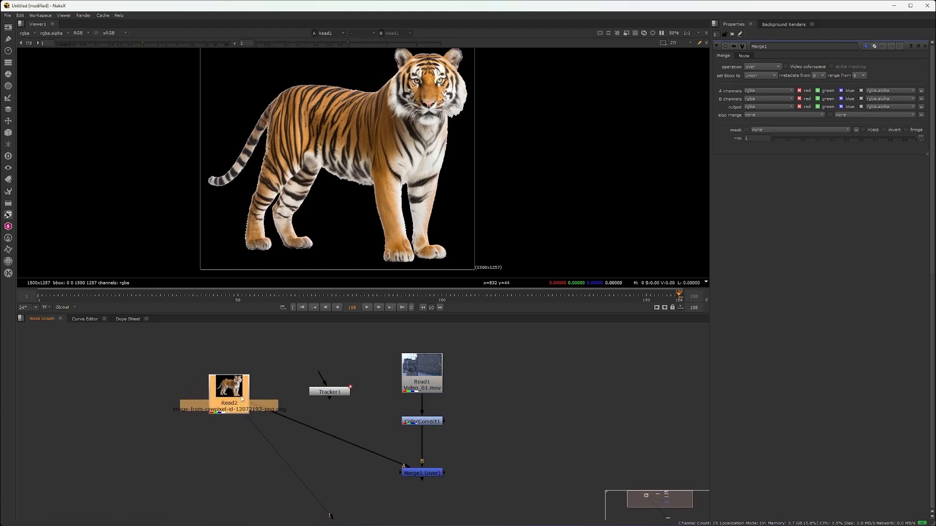
{"action": "middle_click_drag", "start_coordinate": [343, 454], "coordinate": [287, 442]}
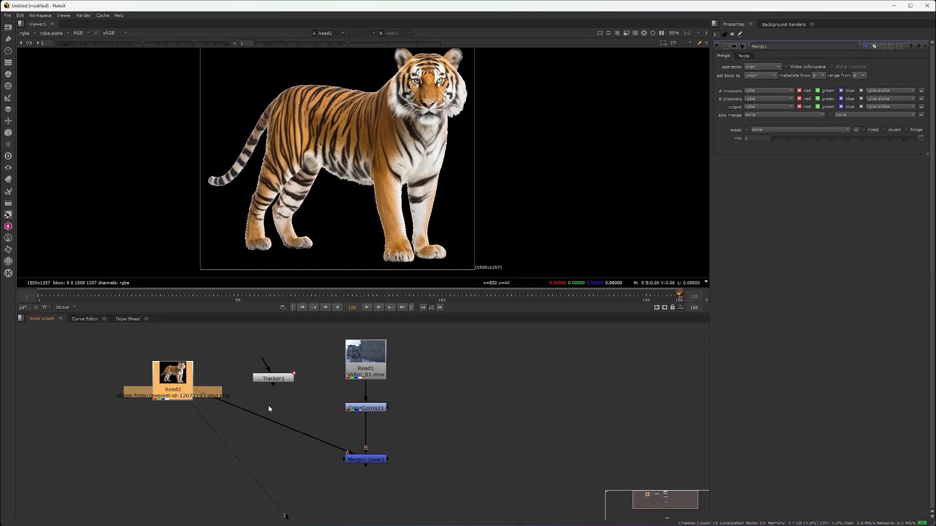
{"action": "middle_click_drag", "start_coordinate": [269, 408], "coordinate": [283, 427]}
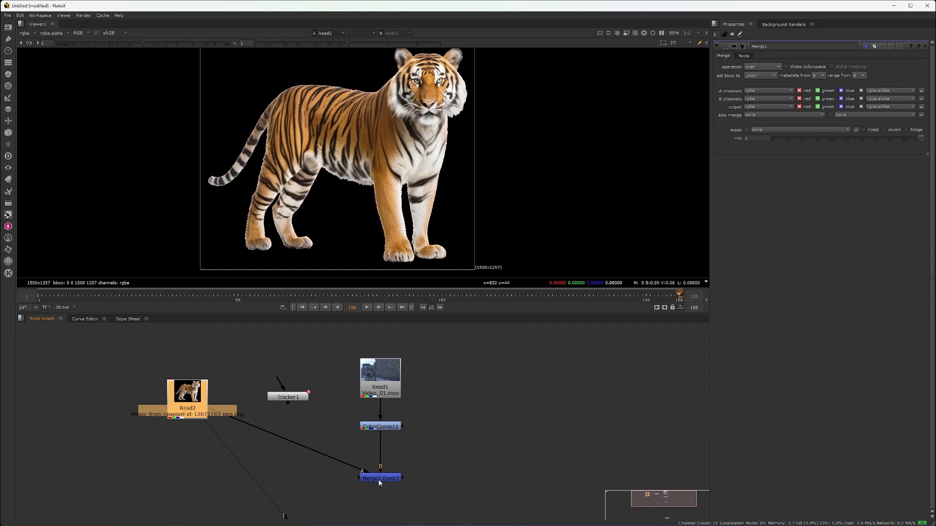
{"action": "left_click_drag", "start_coordinate": [378, 377], "coordinate": [378, 381]}
{"action": "left_click_drag", "start_coordinate": [195, 411], "coordinate": [210, 408]}
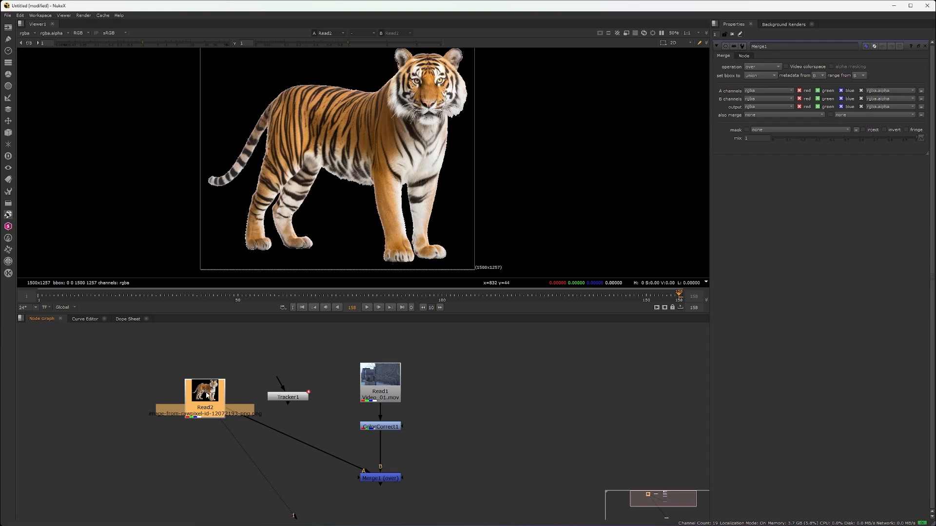
Step: View the Merge node's output with the tiger over the footage
{"action": "left_click", "coordinate": [369, 479]}
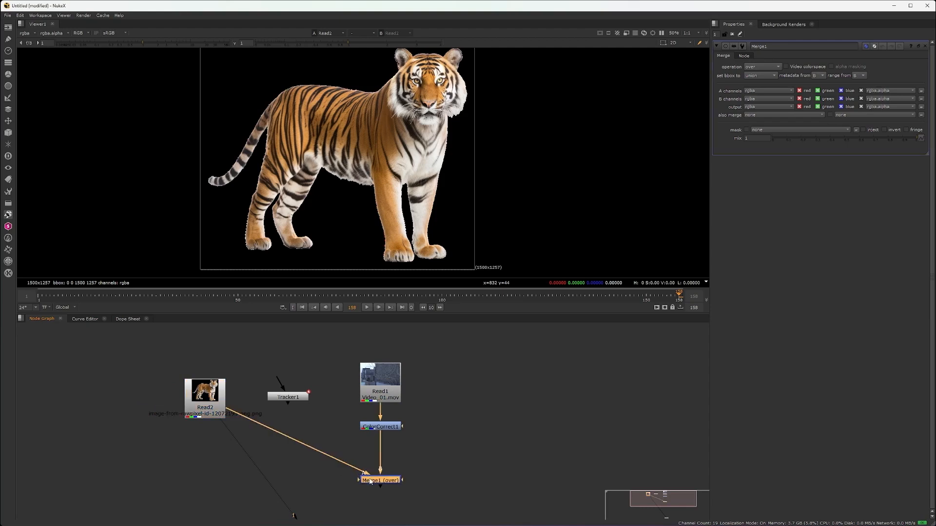
{"action": "middle_click_drag", "start_coordinate": [347, 480], "coordinate": [316, 457]}
{"action": "key", "text": "1"}
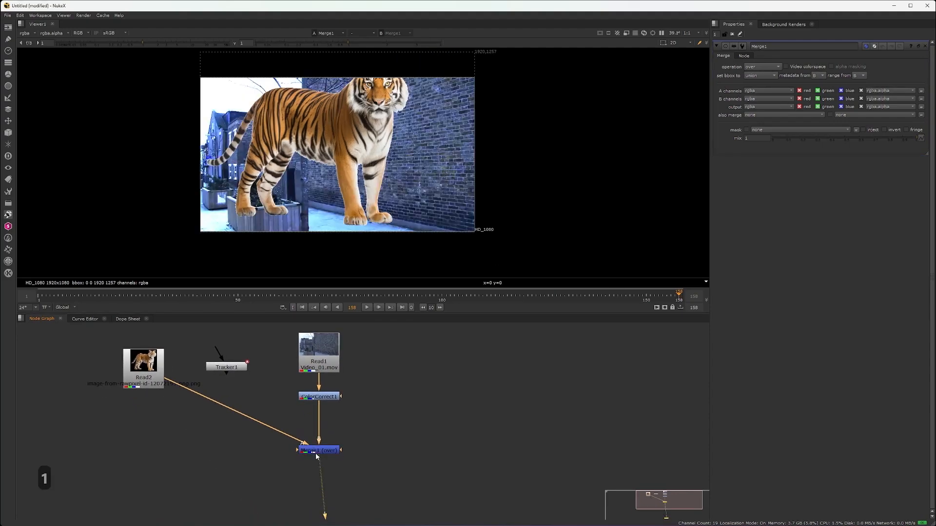
{"action": "middle_click_drag", "start_coordinate": [330, 199], "coordinate": [343, 212]}
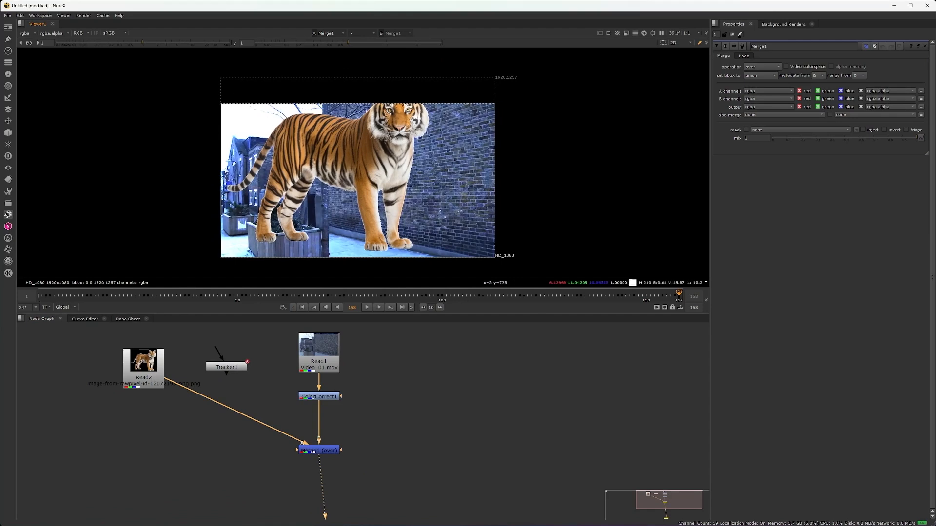
Step: Delete the ColorCorrect node from the footage branch and shift both Read nodes slightly down
{"action": "left_click", "coordinate": [333, 397]}
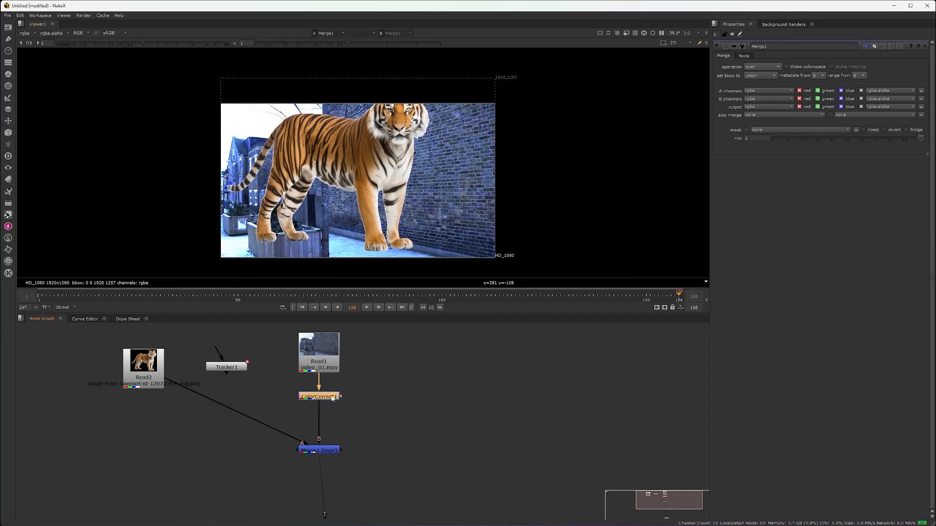
{"action": "key", "text": "Delete"}
{"action": "left_click_drag", "start_coordinate": [319, 357], "coordinate": [319, 365]}
{"action": "left_click_drag", "start_coordinate": [157, 380], "coordinate": [158, 387]}
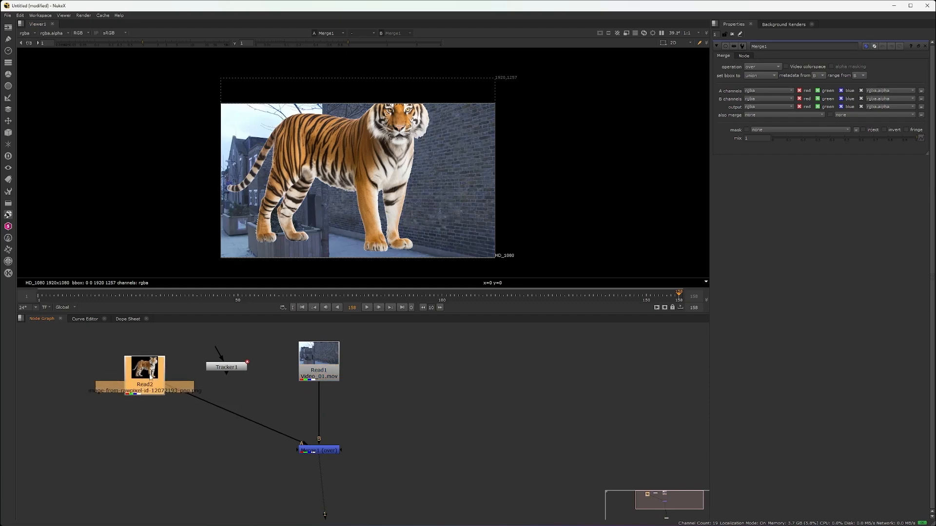
Step: Add a CornerPin2D node directly below the tiger's Read node, feeding the Merge
{"action": "left_click_drag", "start_coordinate": [151, 376], "coordinate": [147, 375]}
{"action": "key", "text": "Tab"}
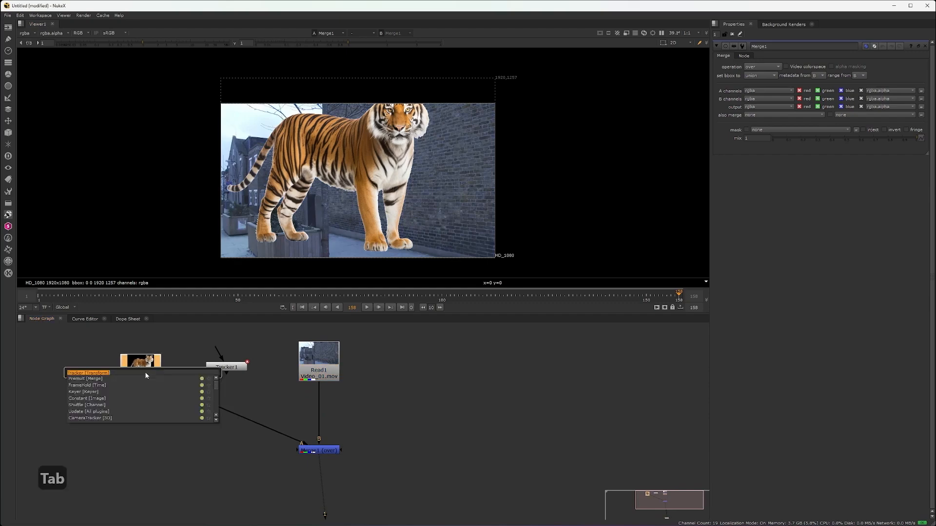
{"action": "type", "text": "co"}
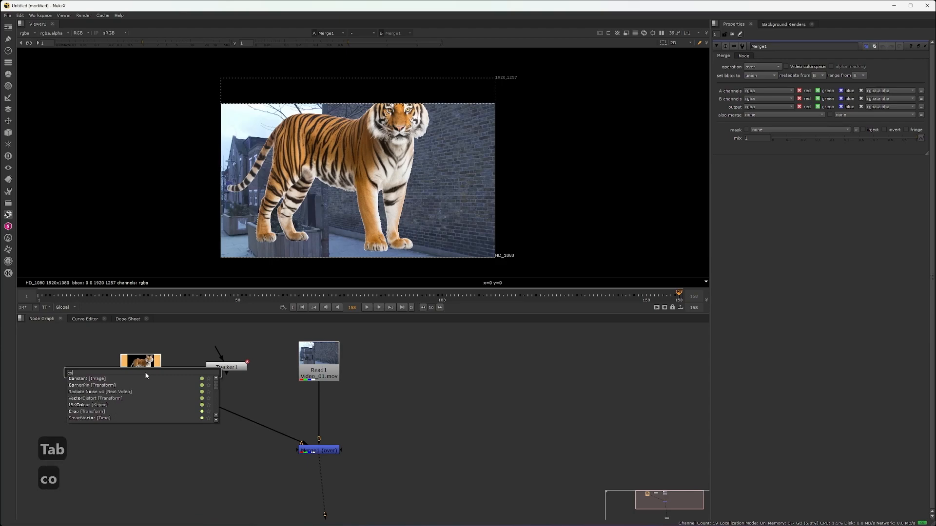
{"action": "type", "text": "r"}
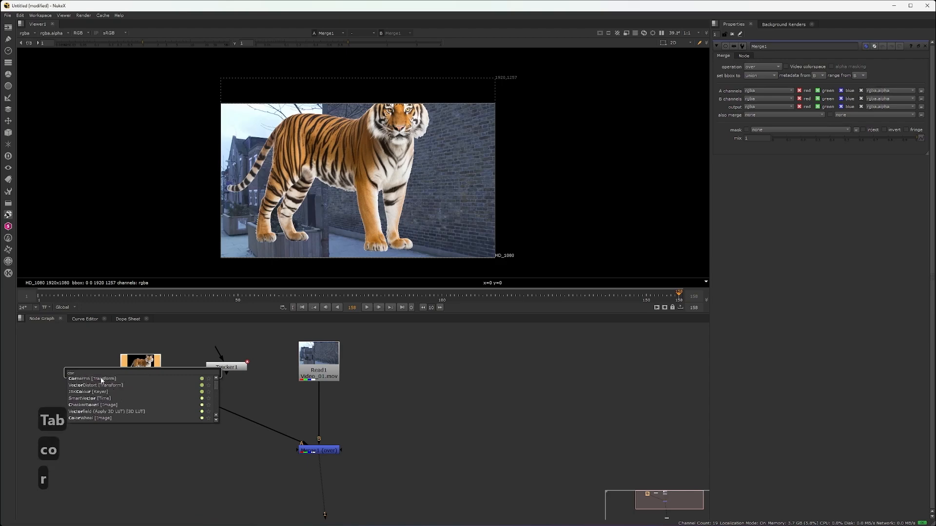
{"action": "left_click", "coordinate": [146, 378]}
{"action": "left_click_drag", "start_coordinate": [141, 400], "coordinate": [141, 403]}
Step: On frame 158, pin the tiger onto the brick wall in perspective with corners at about (906, 348), (1832, 282), (1822, 994) and (902, 766)
{"action": "left_click_drag", "start_coordinate": [135, 298], "coordinate": [681, 306]}
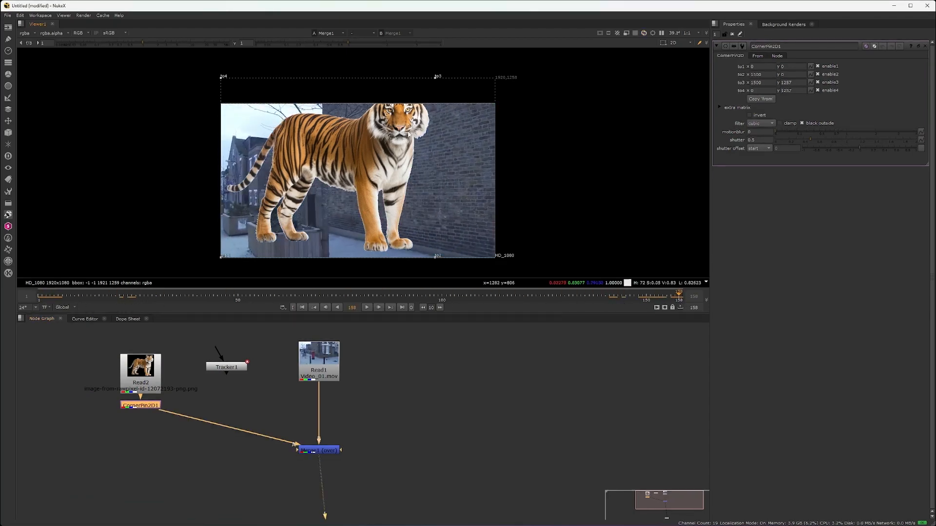
{"action": "left_click_drag", "start_coordinate": [188, 57], "coordinate": [484, 217]}
{"action": "middle_click_drag", "start_coordinate": [484, 218], "coordinate": [496, 249]}
{"action": "left_click_drag", "start_coordinate": [281, 69], "coordinate": [365, 69]}
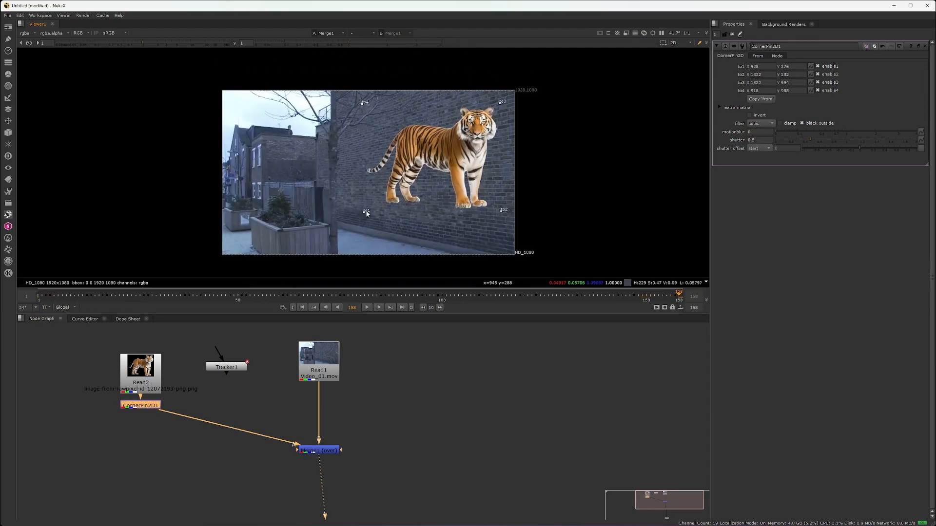
{"action": "left_click_drag", "start_coordinate": [366, 214], "coordinate": [360, 213]}
{"action": "scroll", "coordinate": [320, 203], "scroll_direction": "up", "scroll_amount": 1}
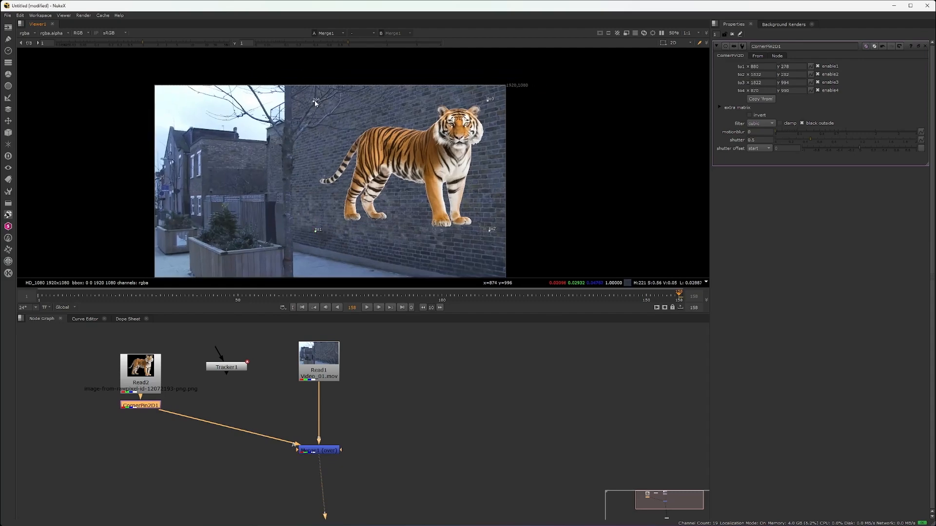
{"action": "left_click_drag", "start_coordinate": [315, 101], "coordinate": [321, 144]}
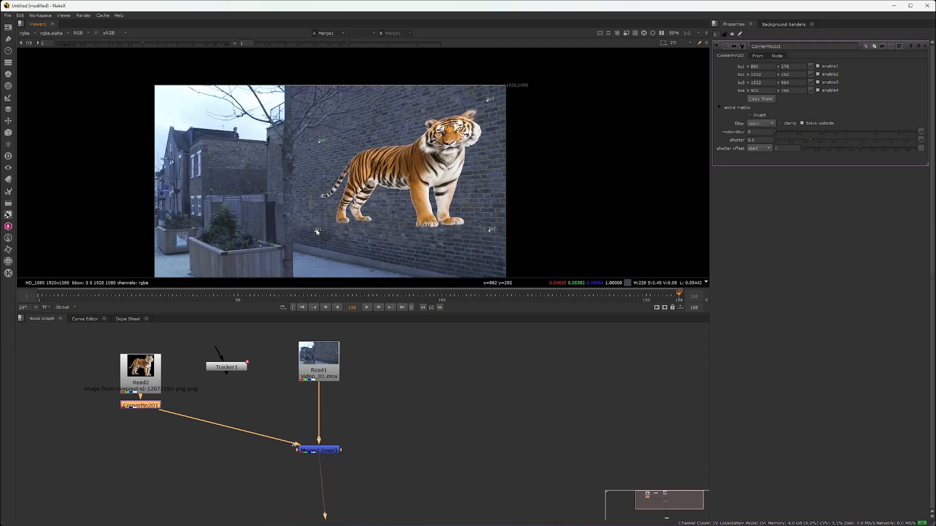
{"action": "left_click_drag", "start_coordinate": [317, 232], "coordinate": [320, 219]}
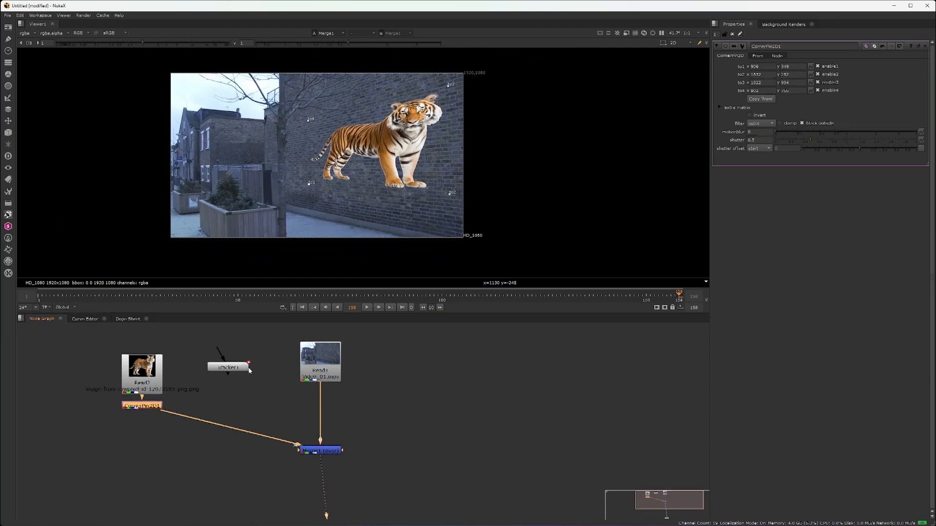
Step: Move the tiger's Read and CornerPin2D nodes up to make room, insert the Tracker node between CornerPin2D and Merge, and open its properties
{"action": "middle_click_drag", "start_coordinate": [238, 370], "coordinate": [309, 391]}
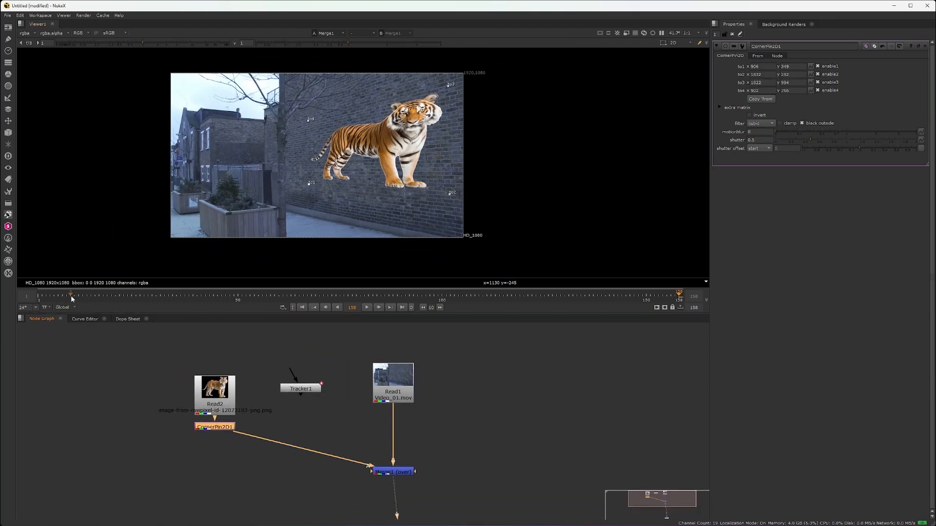
{"action": "left_click_drag", "start_coordinate": [71, 296], "coordinate": [681, 301]}
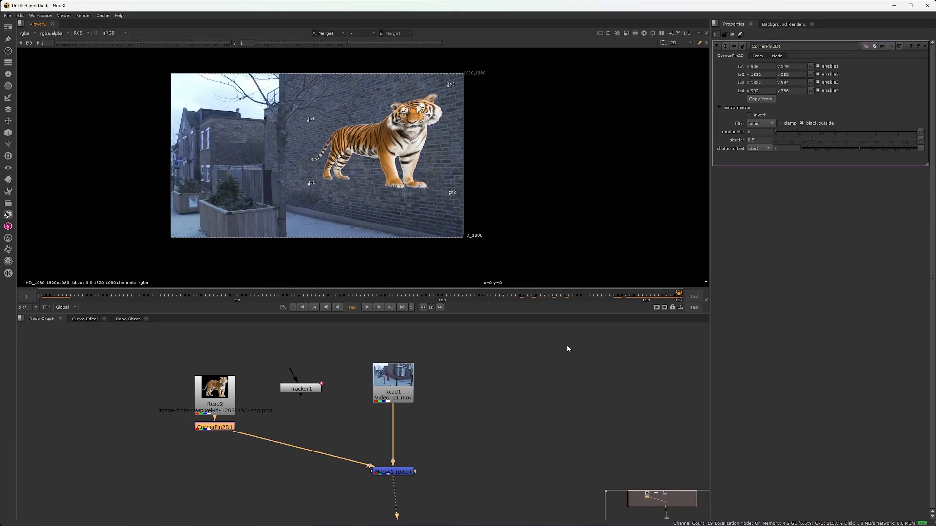
{"action": "middle_click_drag", "start_coordinate": [334, 422], "coordinate": [309, 407]}
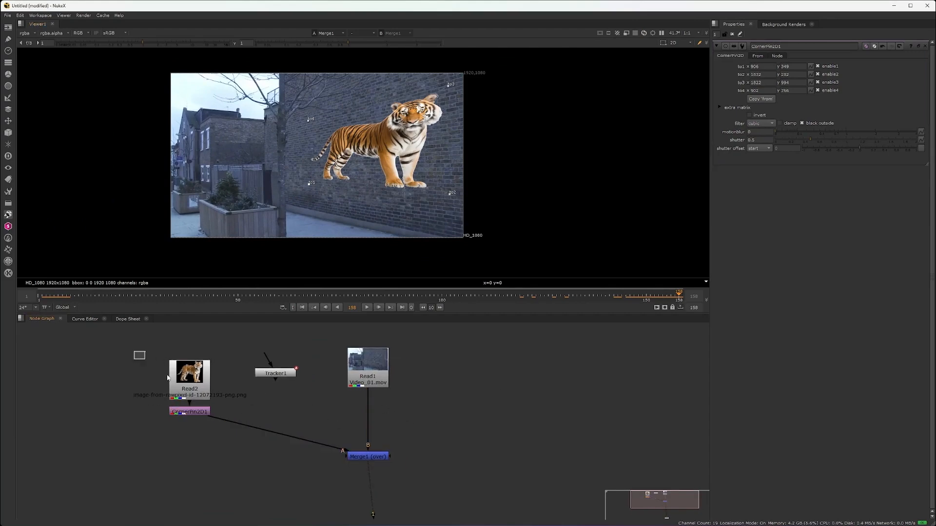
{"action": "left_click_drag", "start_coordinate": [135, 352], "coordinate": [194, 382]}
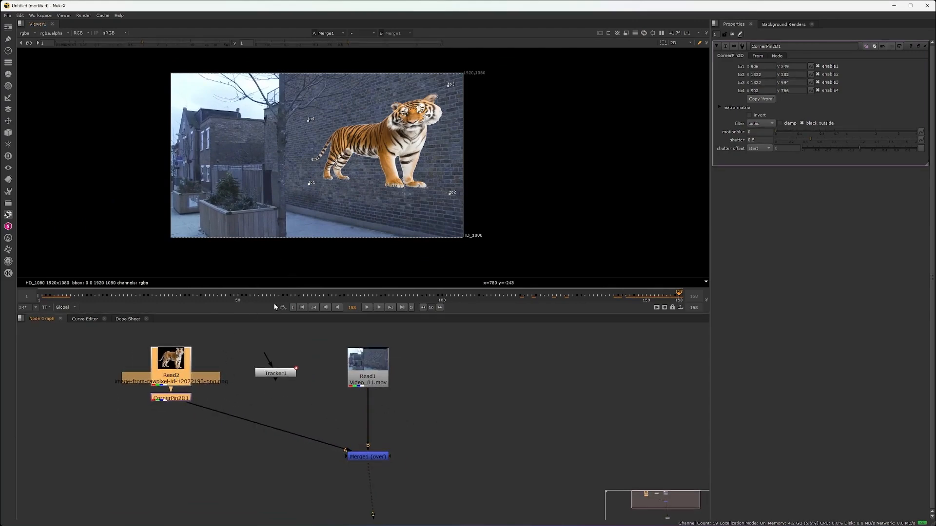
{"action": "left_click_drag", "start_coordinate": [281, 376], "coordinate": [231, 436]}
{"action": "double_click", "coordinate": [225, 433]}
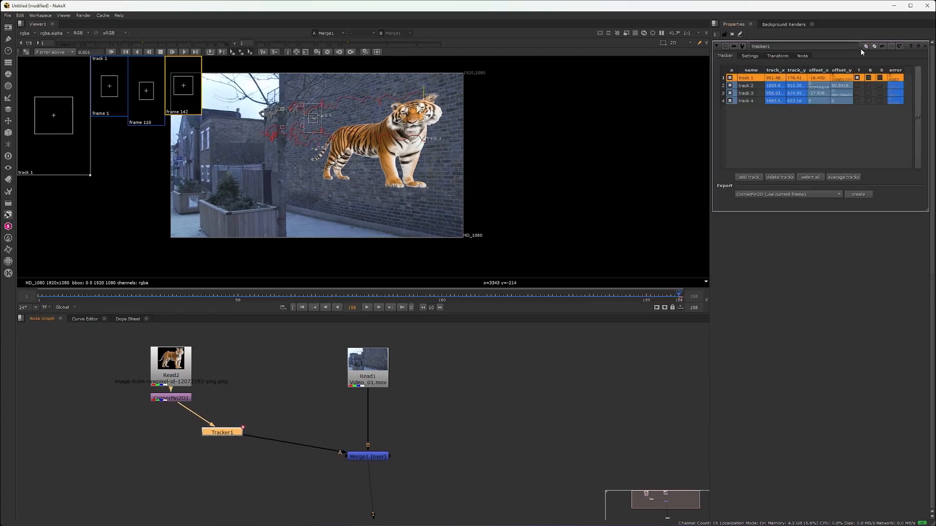
Step: Enable translate, rotate and scale for all four tracks of the Tracker node
{"action": "left_click", "coordinate": [858, 84]}
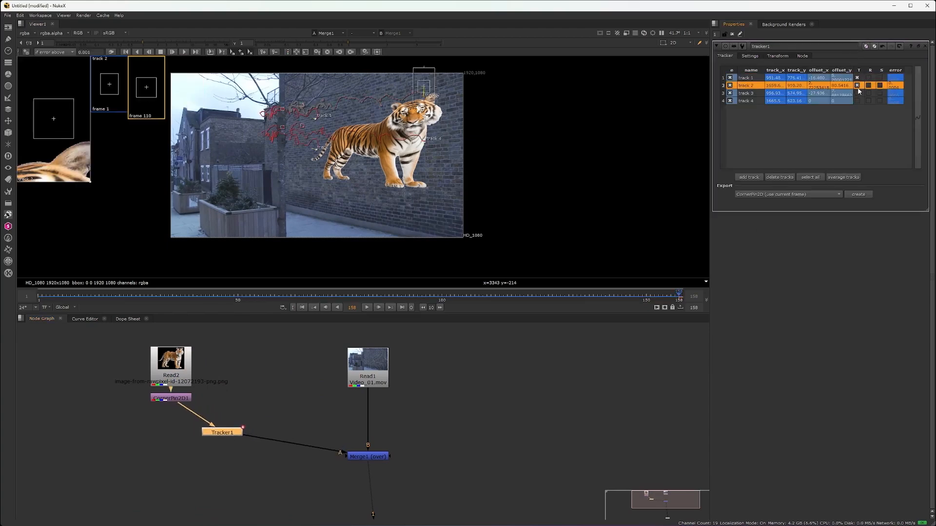
{"action": "left_click", "coordinate": [858, 93]}
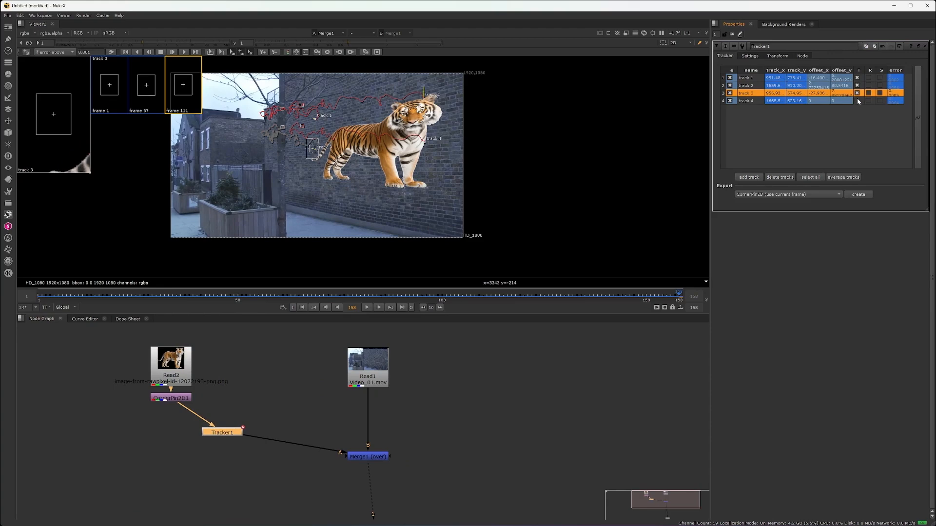
{"action": "left_click", "coordinate": [856, 100]}
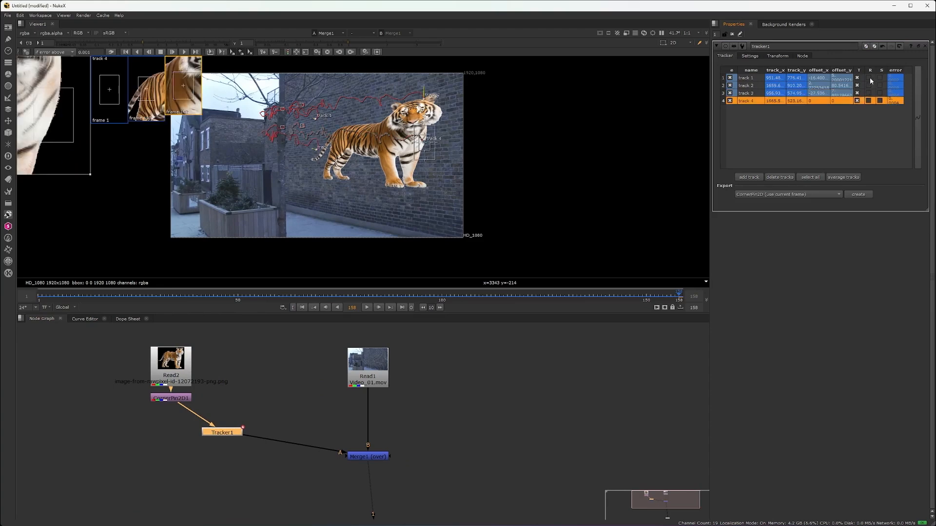
{"action": "left_click", "coordinate": [869, 78]}
{"action": "left_click", "coordinate": [870, 86]}
{"action": "left_click", "coordinate": [868, 93]}
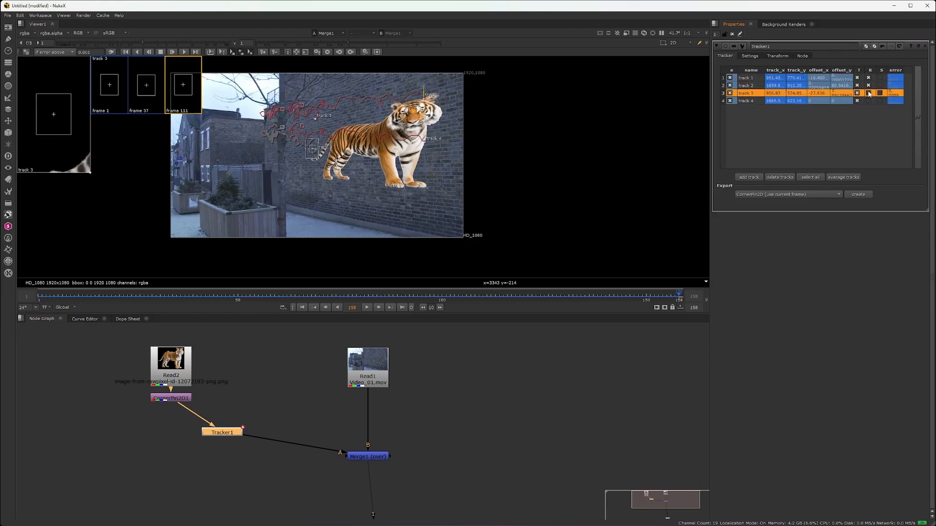
{"action": "left_click", "coordinate": [868, 100]}
{"action": "left_click", "coordinate": [880, 79]}
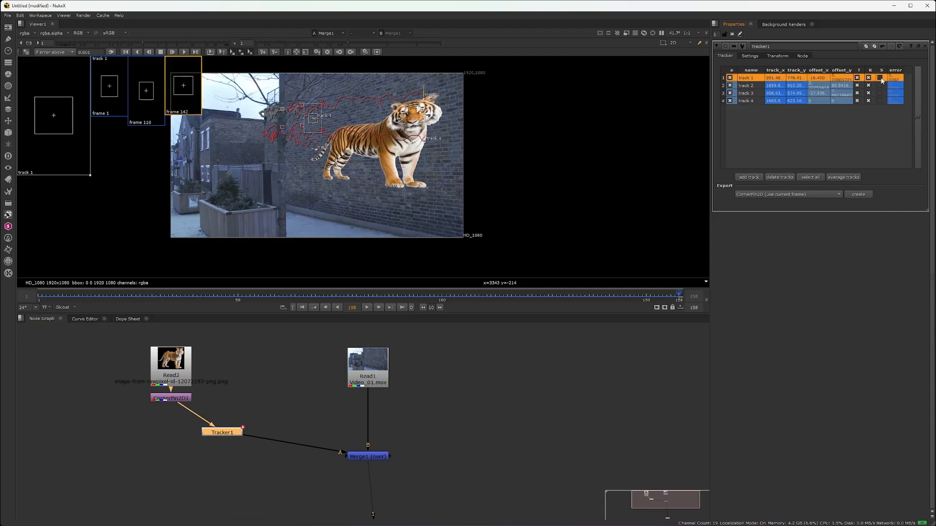
{"action": "left_click", "coordinate": [881, 78]}
{"action": "left_click", "coordinate": [881, 86]}
{"action": "left_click", "coordinate": [881, 93]}
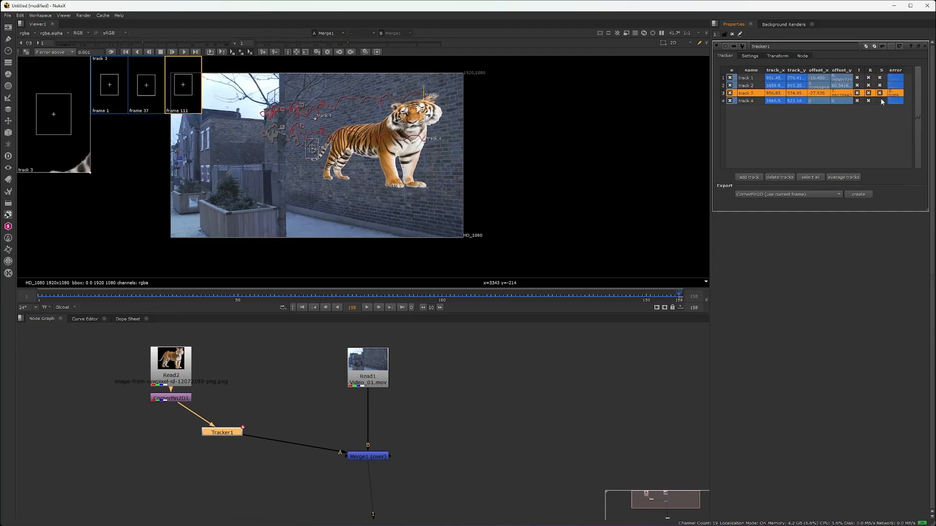
{"action": "left_click", "coordinate": [880, 101]}
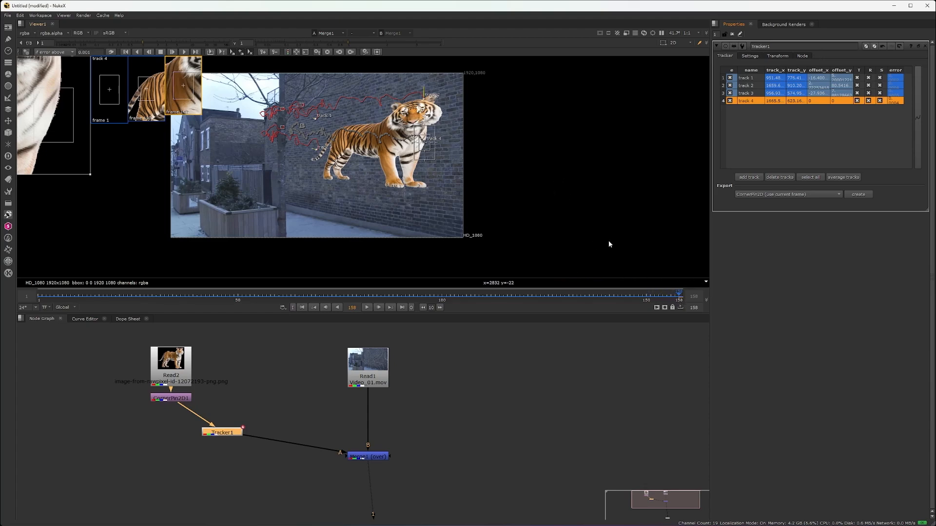
Step: Set the Tracker's reference frame to 158 and its transform to match-move, with the node nudged closer to the Merge
{"action": "left_click", "coordinate": [778, 55]}
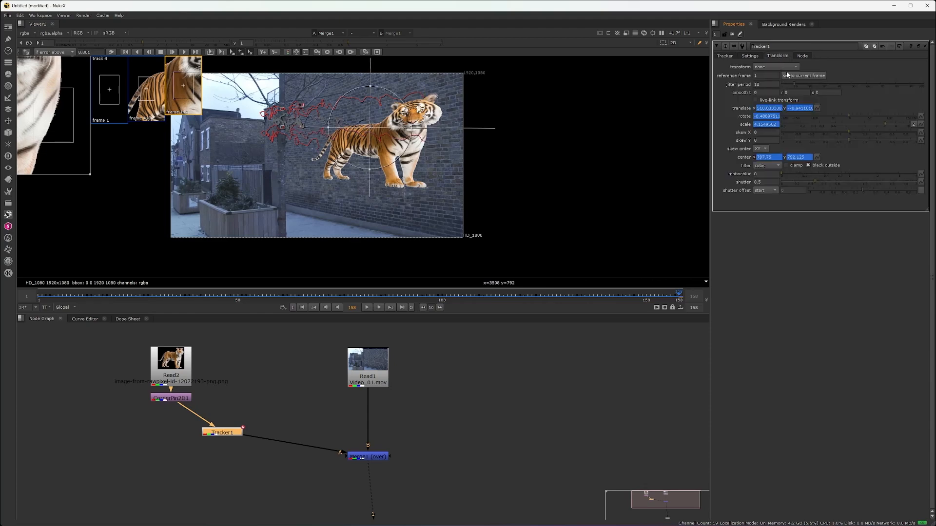
{"action": "left_click", "coordinate": [777, 76]}
{"action": "type", "text": "158"}
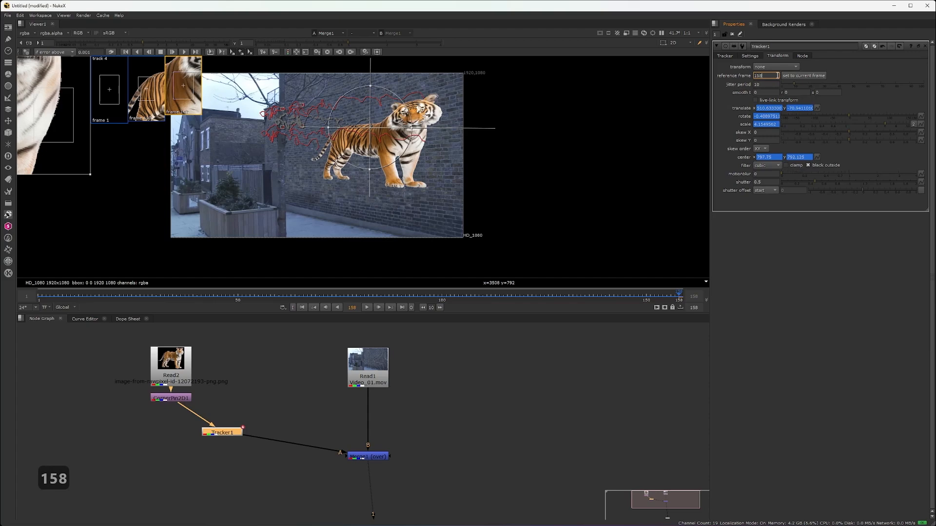
{"action": "key", "text": "Return"}
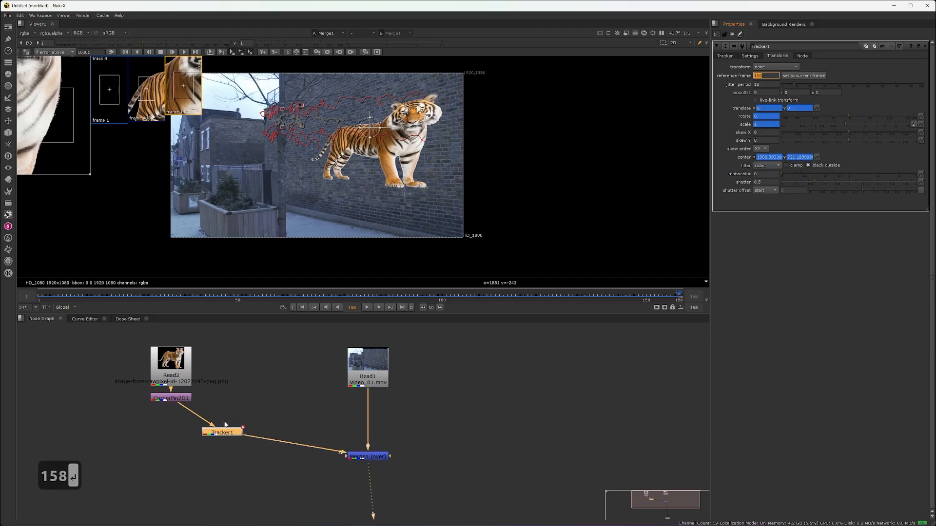
{"action": "mouse_move", "coordinate": [212, 436]}
{"action": "left_mouse_down"}
{"action": "mouse_move", "coordinate": [239, 434]}
{"action": "mouse_move", "coordinate": [230, 437]}
{"action": "left_mouse_up"}
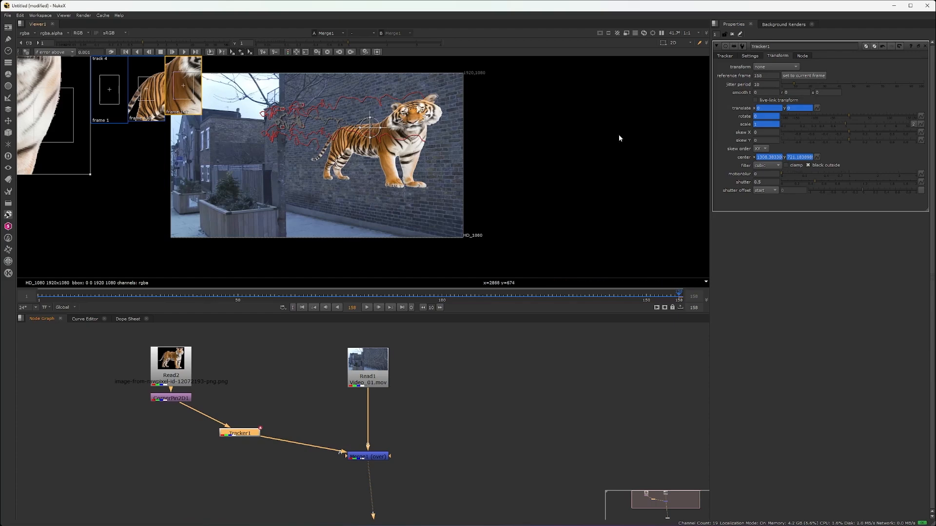
{"action": "left_click", "coordinate": [763, 68]}
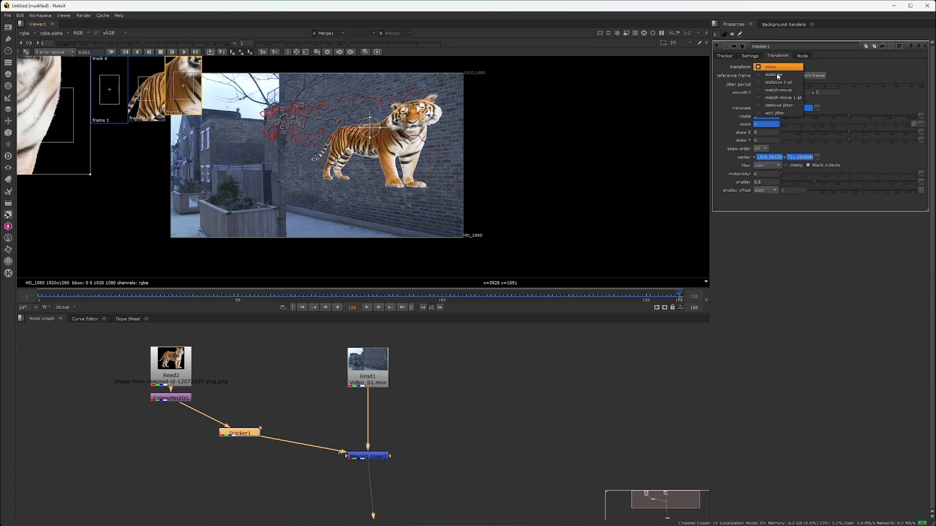
{"action": "left_click", "coordinate": [783, 90]}
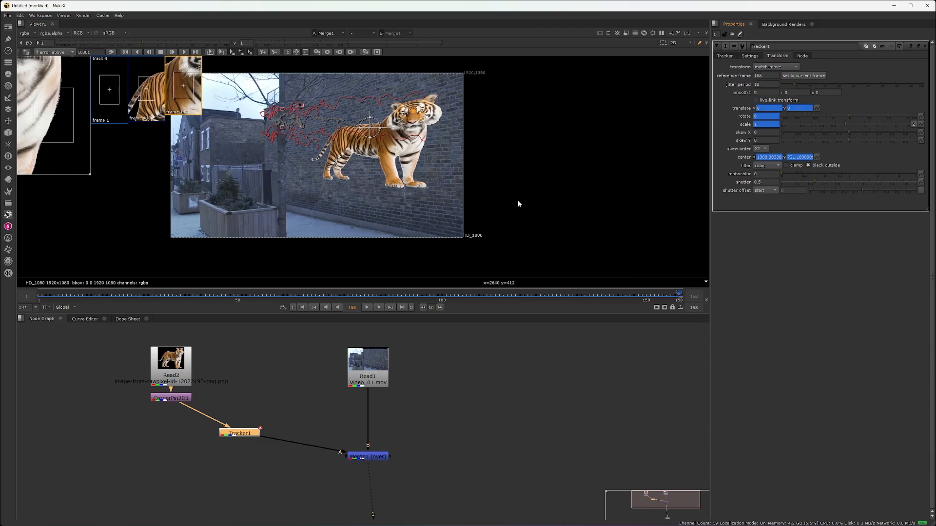
Step: Step back through the shot from frame 158 to frame 1 to check how the tiger follows the brick wall
{"action": "key", "text": "Left"}
{"action": "key", "text": "Left"}
{"action": "key", "text": "Left"}
{"action": "key", "text": "Left"}
{"action": "key", "text": "Left"}
{"action": "key", "text": "Left"}
{"action": "key", "text": "Left"}
{"action": "key", "text": "Left"}
{"action": "key", "text": "Left"}
{"action": "key", "text": "Left"}
{"action": "key", "text": "Left"}
{"action": "key", "text": "Left"}
{"action": "key", "text": "Left"}
{"action": "key", "text": "Left"}
{"action": "key", "text": "Left"}
{"action": "key", "text": "Left"}
{"action": "key", "text": "Left"}
{"action": "key", "text": "Left"}
{"action": "key", "text": "Left"}
{"action": "key", "text": "Left"}
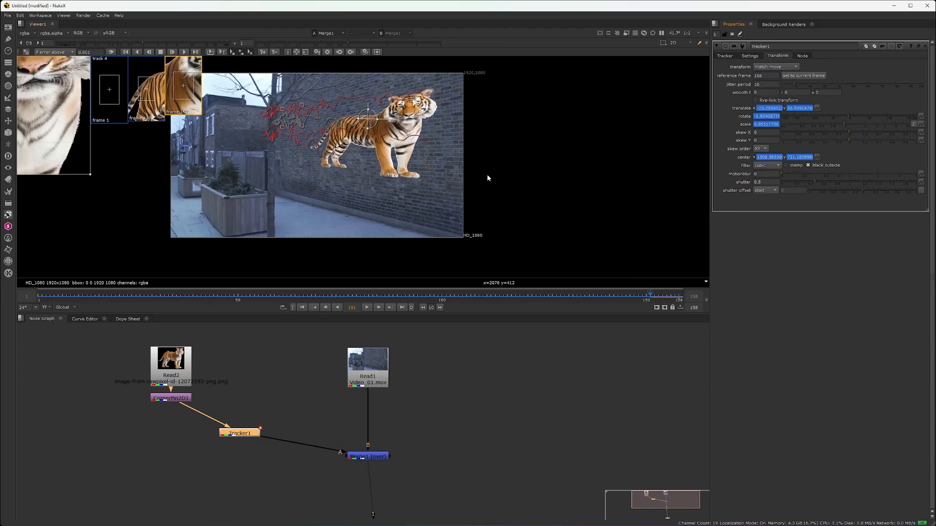
{"action": "key", "text": "Left"}
{"action": "key", "text": "Left"}
{"action": "key", "text": "Left"}
{"action": "key", "text": "Left"}
{"action": "key", "text": "Left"}
{"action": "key", "text": "Left"}
{"action": "key", "text": "Left"}
{"action": "key", "text": "Left"}
{"action": "key", "text": "Left"}
{"action": "key", "text": "Left"}
{"action": "key", "text": "Left"}
{"action": "key", "text": "Left"}
{"action": "key", "text": "Left"}
{"action": "key", "text": "Left"}
{"action": "key", "text": "Left"}
{"action": "key", "text": "Left"}
{"action": "key", "text": "Left"}
{"action": "key", "text": "Left"}
{"action": "key", "text": "Left"}
{"action": "key", "text": "Left"}
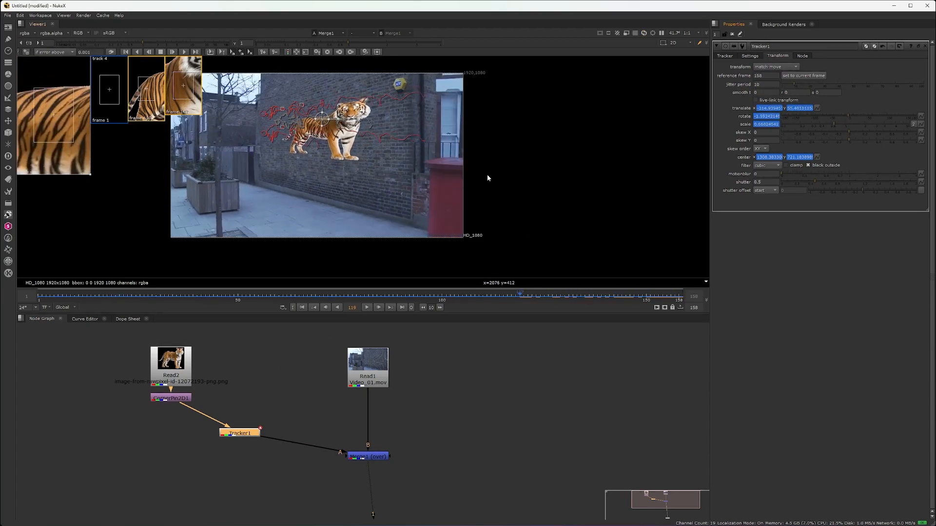
{"action": "key", "text": "Left"}
{"action": "key", "text": "Left"}
{"action": "key", "text": "Left"}
{"action": "key", "text": "Left"}
{"action": "key", "text": "Left"}
{"action": "key", "text": "Left"}
{"action": "key", "text": "Left"}
{"action": "key", "text": "Left"}
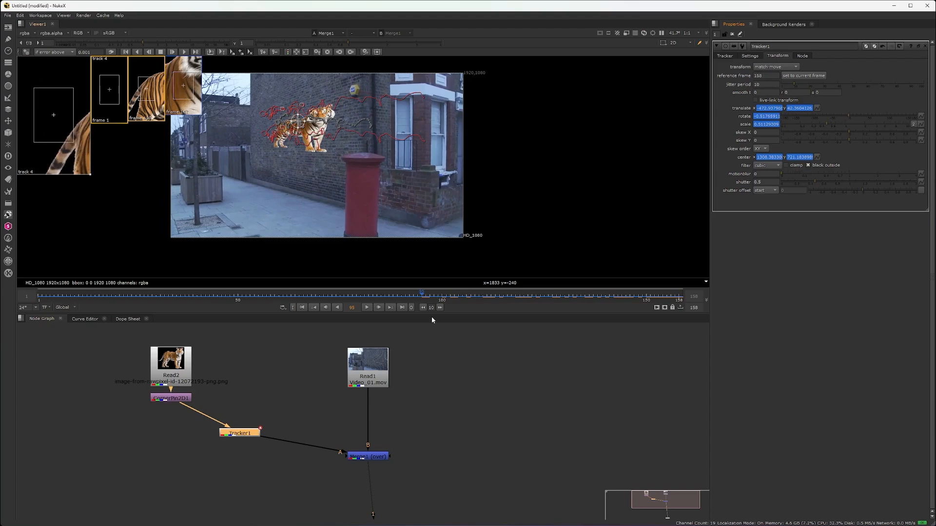
{"action": "left_click_drag", "start_coordinate": [410, 295], "coordinate": [39, 298]}
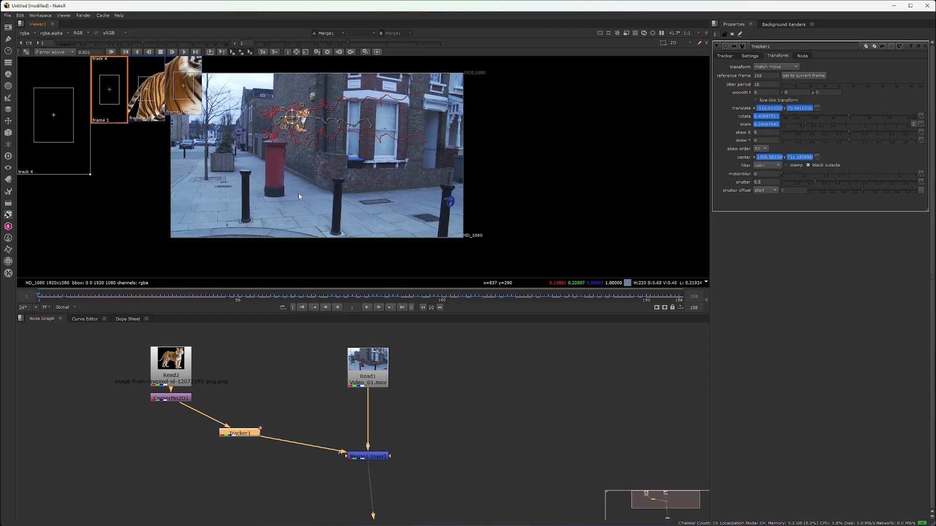
Step: Examine the tiger's placement on the wall at frame 1 up close with the viewer overlays temporarily hidden
{"action": "middle_click_drag", "start_coordinate": [298, 193], "coordinate": [347, 208]}
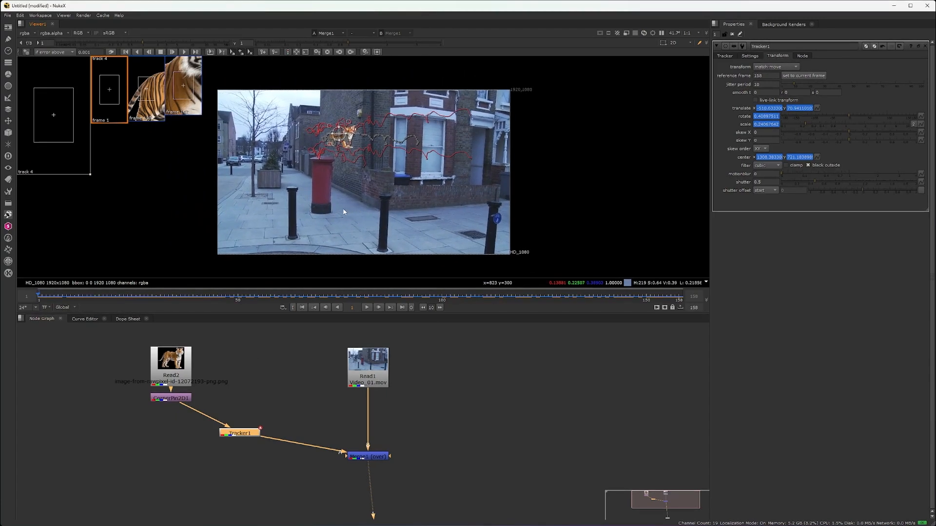
{"action": "key", "text": "q"}
{"action": "scroll", "coordinate": [340, 161], "scroll_direction": "up", "scroll_amount": 2}
{"action": "key", "text": "q"}
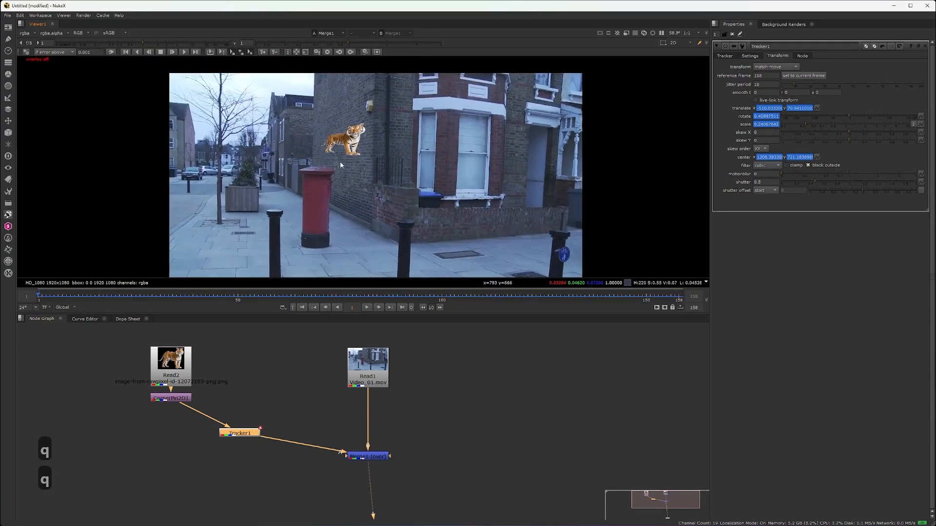
{"action": "middle_click_drag", "start_coordinate": [340, 161], "coordinate": [354, 160]}
{"action": "scroll", "coordinate": [354, 160], "scroll_direction": "up", "scroll_amount": 3}
{"action": "scroll", "coordinate": [353, 154], "scroll_direction": "down", "scroll_amount": 3}
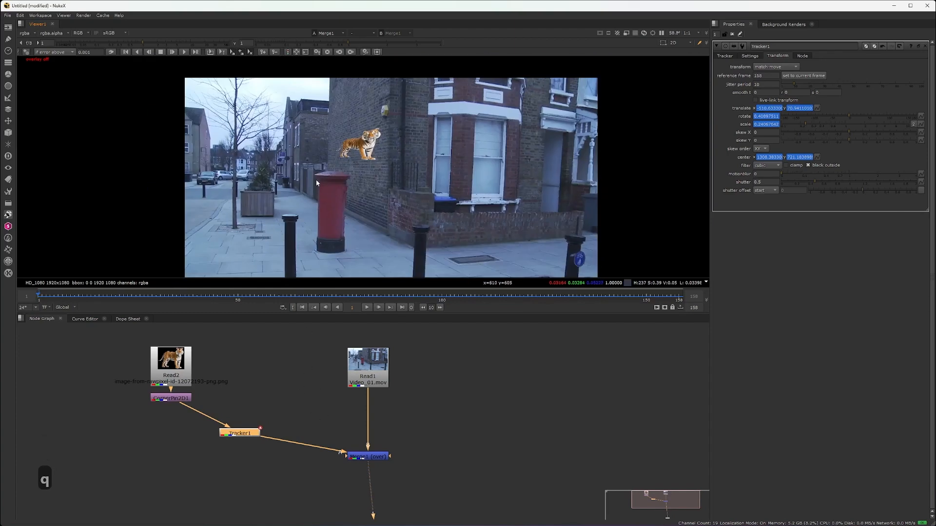
{"action": "key", "text": "q"}
{"action": "middle_click_drag", "start_coordinate": [368, 456], "coordinate": [359, 449]}
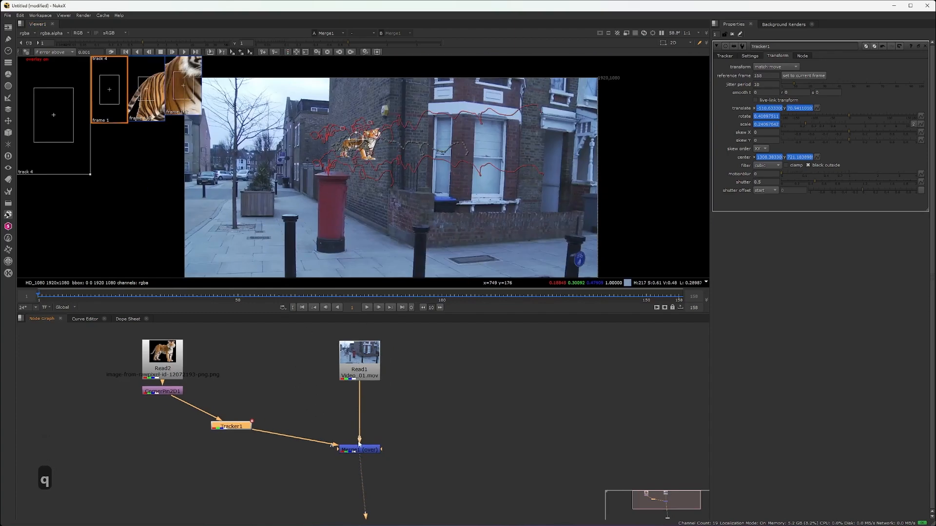
Step: Select the Merge node to clear the tracking overlays, and scrub through the shot up close to check the tiger's motion
{"action": "left_click", "coordinate": [359, 450]}
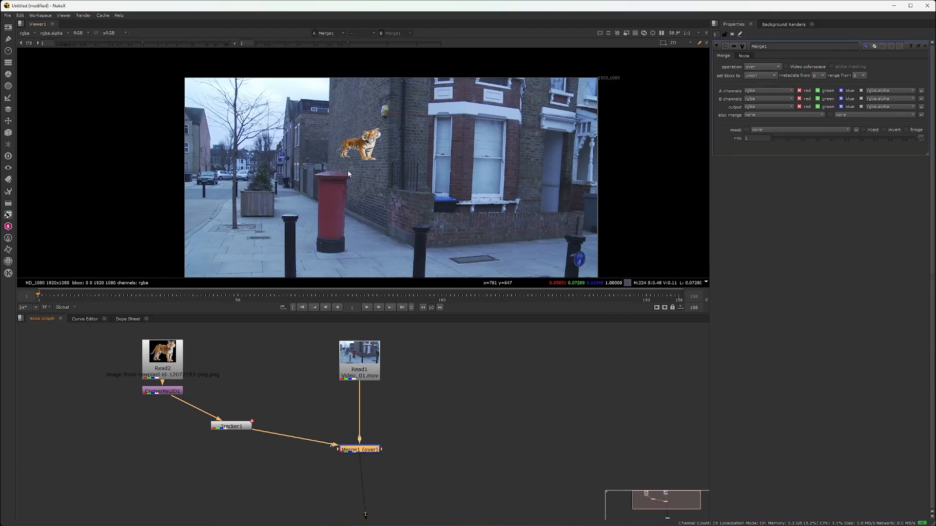
{"action": "middle_click_drag", "start_coordinate": [347, 171], "coordinate": [326, 156]}
{"action": "scroll", "coordinate": [343, 145], "scroll_direction": "up", "scroll_amount": 2}
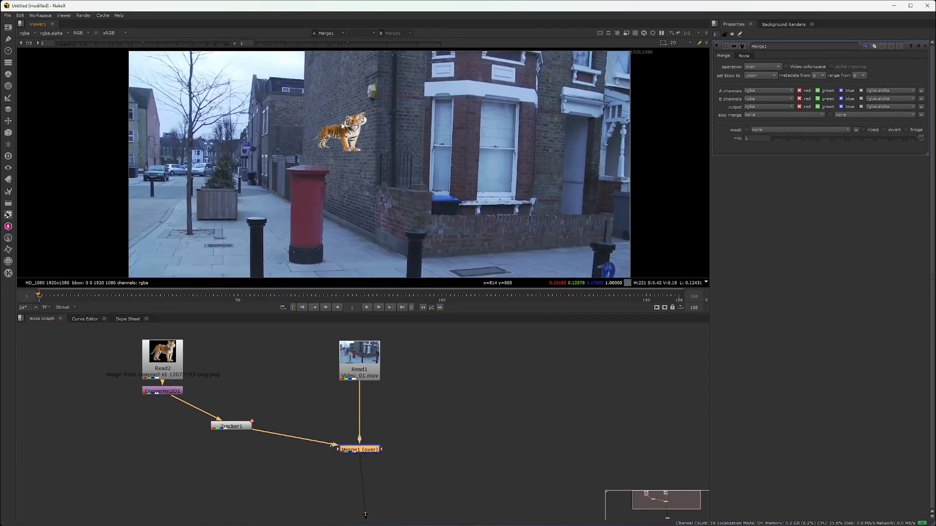
{"action": "scroll", "coordinate": [342, 110], "scroll_direction": "up", "scroll_amount": 2}
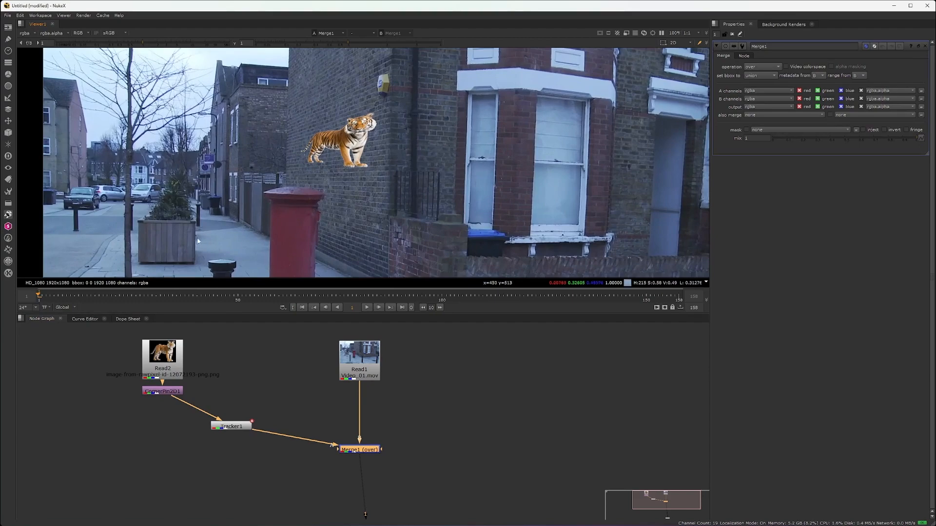
{"action": "left_click_drag", "start_coordinate": [47, 298], "coordinate": [365, 300]}
{"action": "left_click_drag", "start_coordinate": [448, 299], "coordinate": [45, 303]}
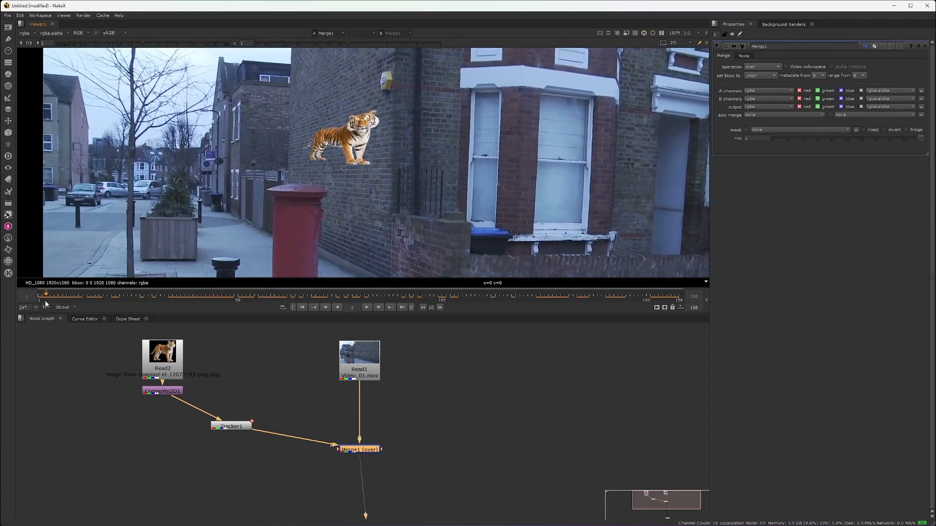
Step: Reopen the Tracker's track list and select all four tracks
{"action": "double_click", "coordinate": [218, 428]}
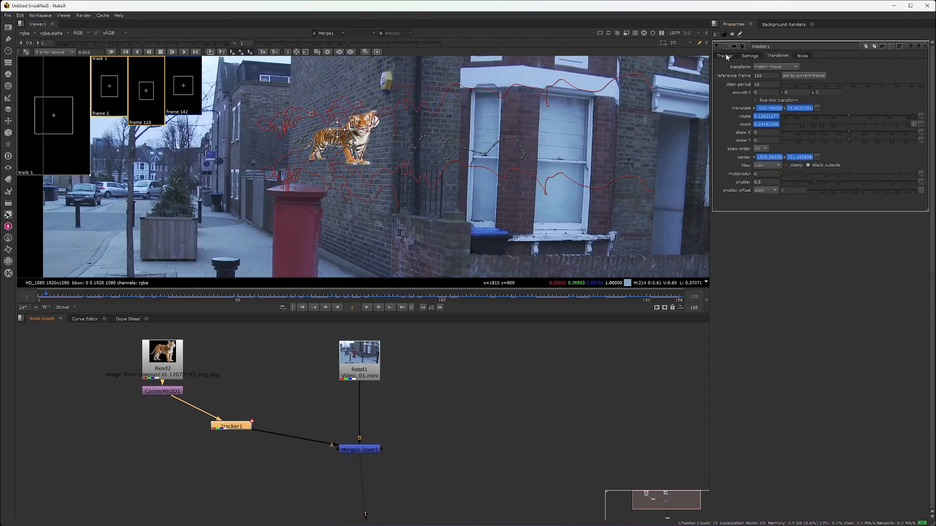
{"action": "left_click", "coordinate": [725, 56]}
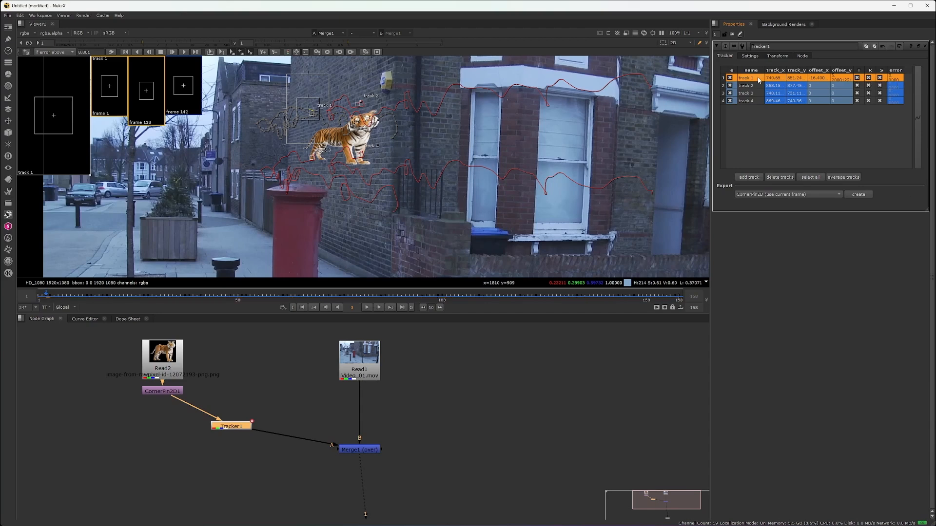
{"action": "key", "text": "Caps_Lock"}
{"action": "left_click", "coordinate": [755, 100]}
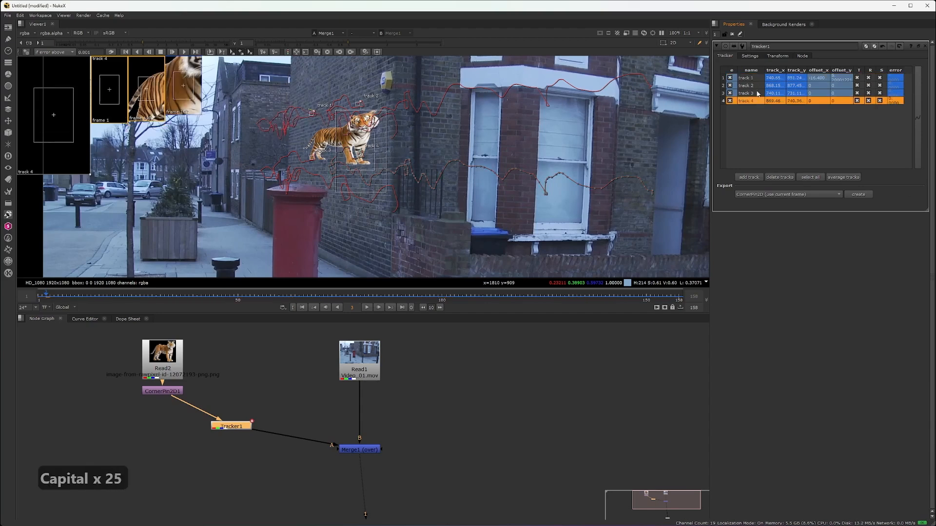
{"action": "left_click", "coordinate": [757, 79]}
{"action": "key", "text": "Caps_Lock"}
{"action": "key", "text": "Caps_Lock"}
{"action": "key", "text": "Caps_Lock"}
{"action": "key", "text": "Caps_Lock"}
{"action": "key", "text": "Caps_Lock"}
{"action": "key", "text": "Caps_Lock"}
{"action": "key", "text": "Caps_Lock"}
{"action": "key", "text": "Caps_Lock"}
{"action": "key", "text": "Caps_Lock"}
{"action": "key", "text": "Caps_Lock"}
{"action": "key", "text": "Caps_Lock"}
{"action": "key", "text": "Caps_Lock"}
{"action": "key", "text": "Caps_Lock"}
{"action": "key", "text": "Caps_Lock"}
{"action": "key", "text": "Caps_Lock"}
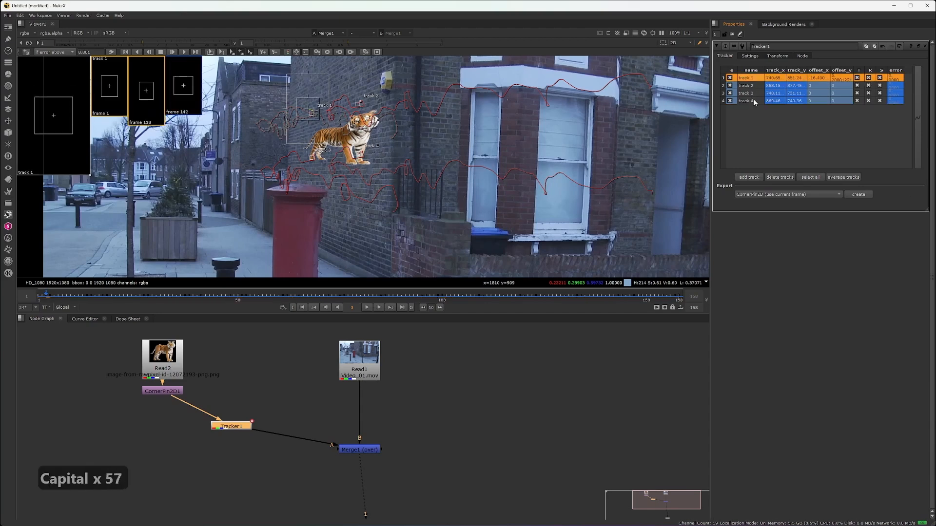
{"action": "left_click", "coordinate": [755, 101], "text": "shift"}
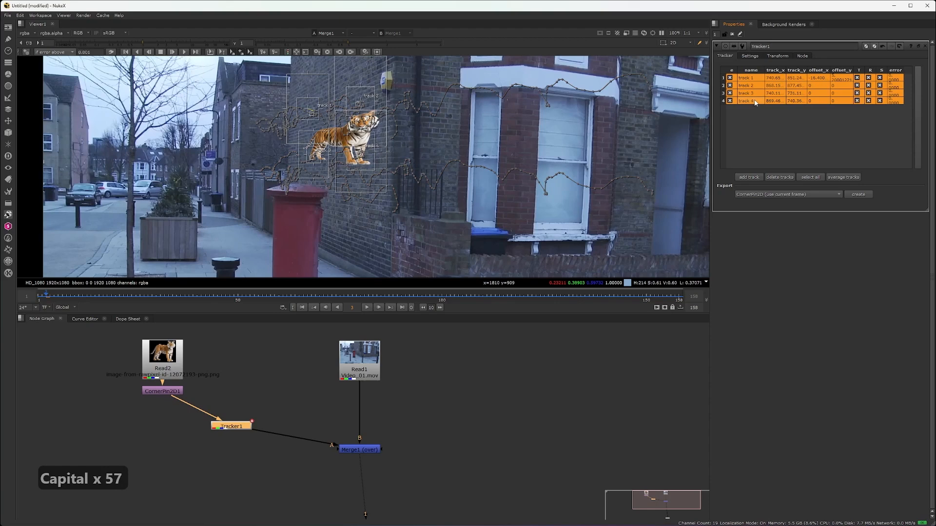
Step: Export the selected tracks as a CornerPin2D (use transform ref frame) and place the new node above the Tracker
{"action": "left_click", "coordinate": [807, 195]}
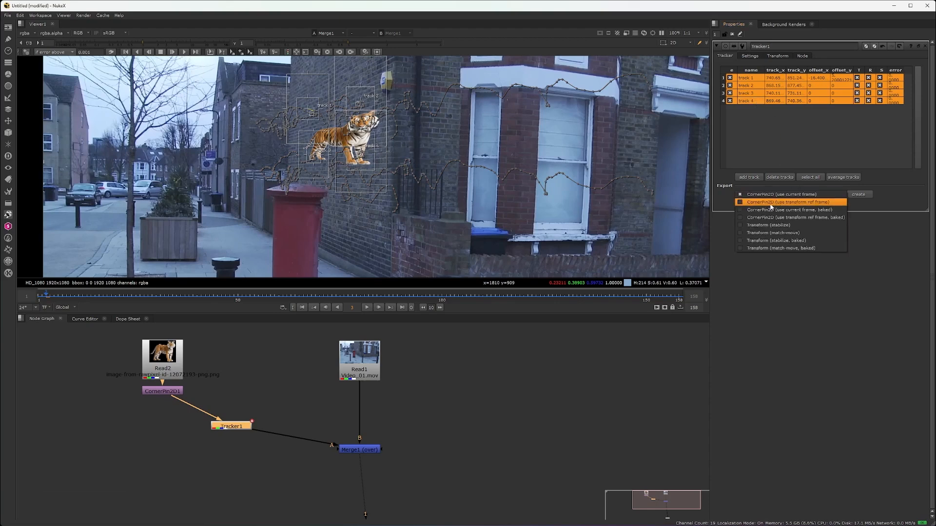
{"action": "left_click", "coordinate": [811, 203]}
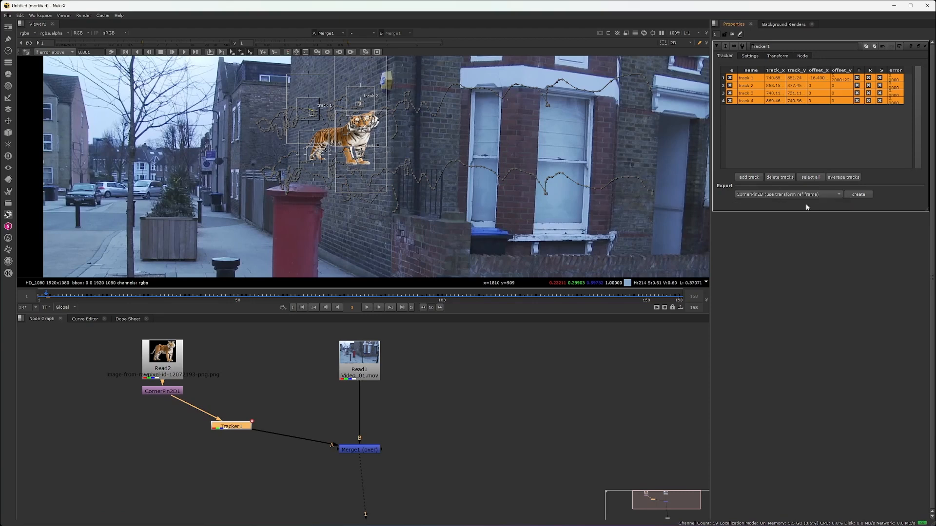
{"action": "left_click", "coordinate": [859, 194]}
{"action": "left_click_drag", "start_coordinate": [294, 445], "coordinate": [265, 375]}
Step: Extract the Tracker from the tiger branch and insert the exported CornerPin2D between the first CornerPin2D and the Merge
{"action": "left_click", "coordinate": [218, 429]}
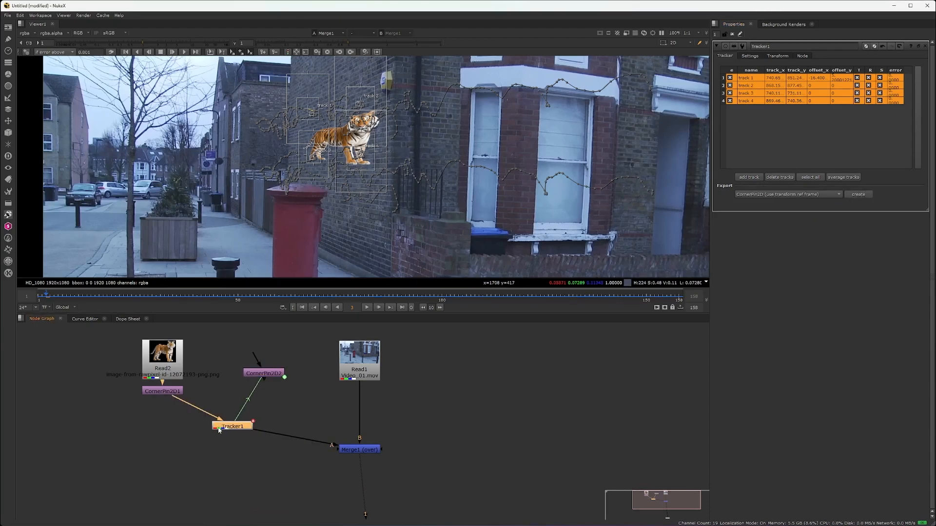
{"action": "key", "text": "ctrl+shift+x"}
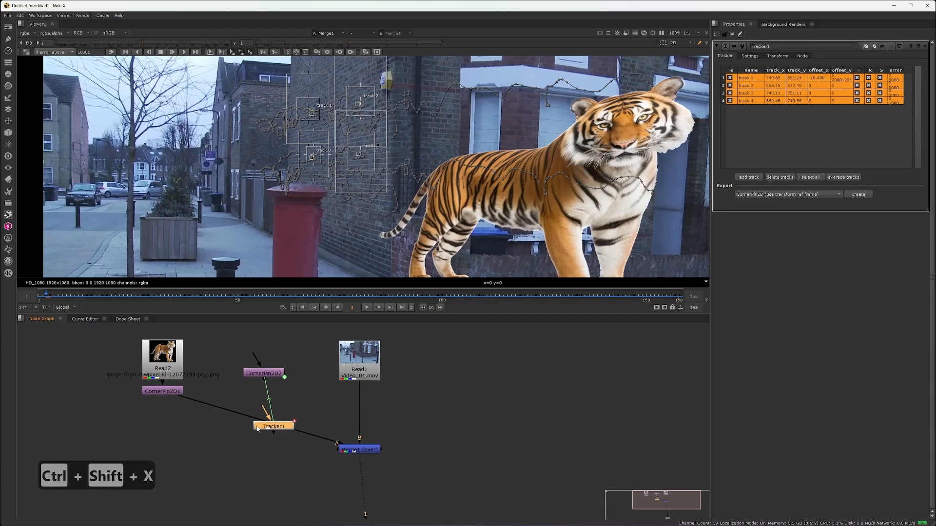
{"action": "left_click_drag", "start_coordinate": [257, 429], "coordinate": [204, 438]}
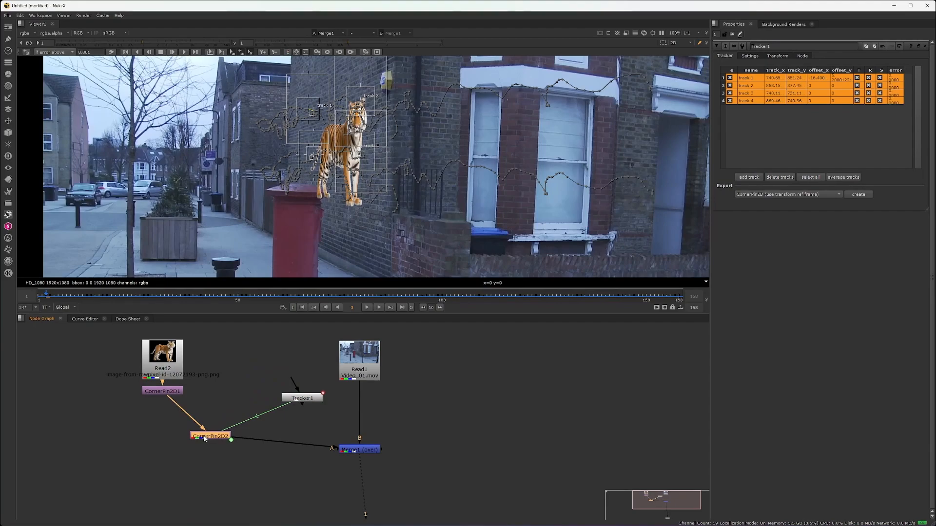
{"action": "left_click_drag", "start_coordinate": [301, 398], "coordinate": [279, 393]}
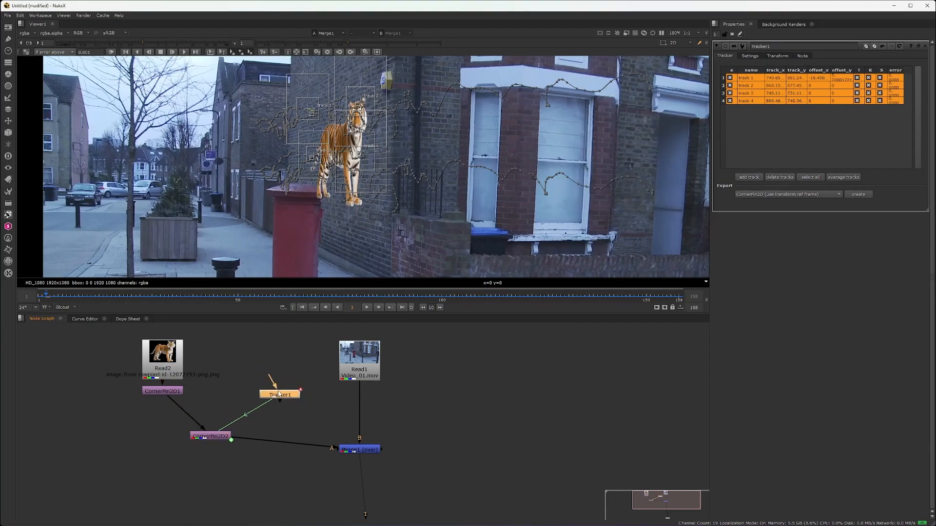
Step: Scrub and play the shot with the tracking overlays cleared to check how the corner-pinned tiger follows the wall
{"action": "left_click_drag", "start_coordinate": [213, 294], "coordinate": [666, 295]}
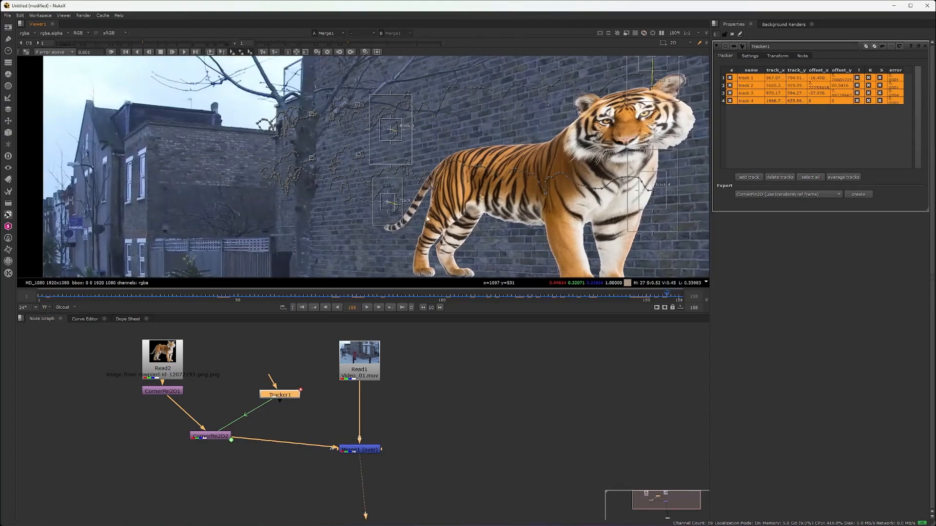
{"action": "left_click", "coordinate": [354, 370]}
{"action": "double_click", "coordinate": [354, 369]}
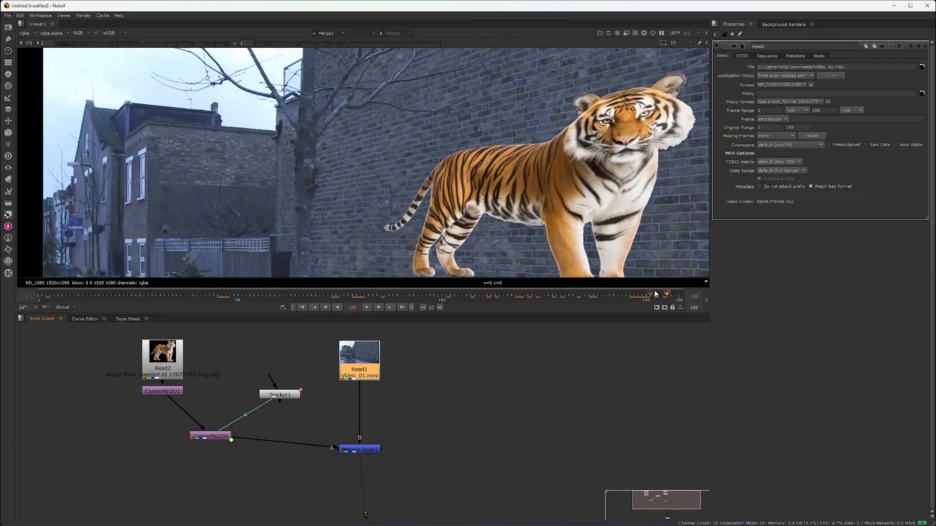
{"action": "left_click_drag", "start_coordinate": [655, 293], "coordinate": [159, 305]}
{"action": "scroll", "coordinate": [245, 169], "scroll_direction": "down", "scroll_amount": 4}
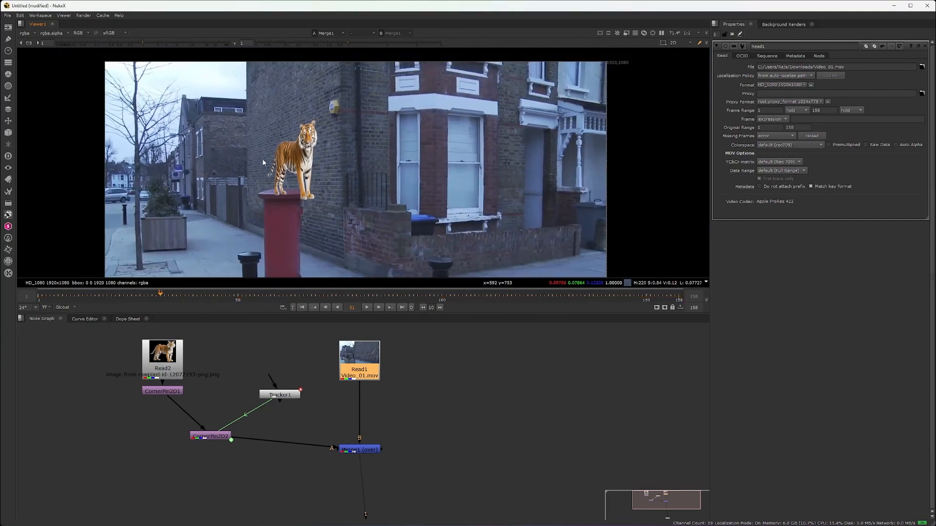
{"action": "left_click", "coordinate": [367, 307]}
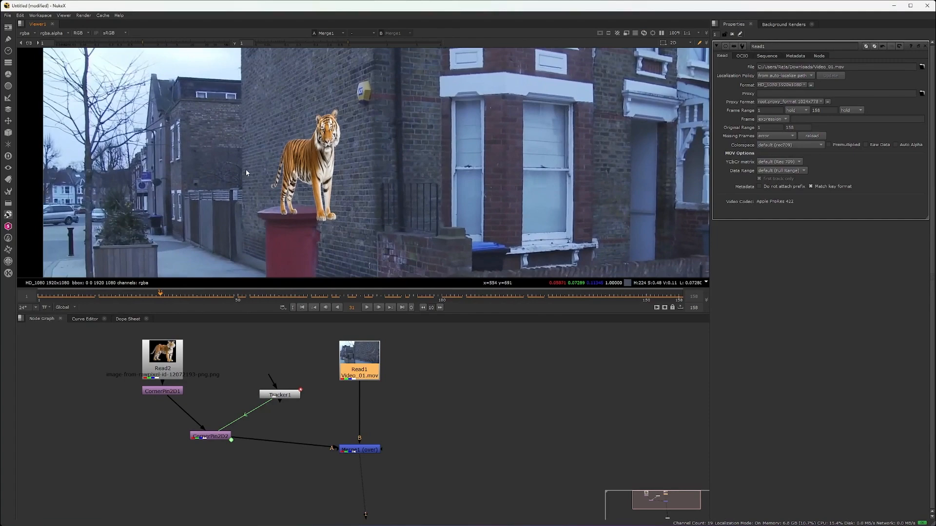
{"action": "scroll", "coordinate": [261, 165], "scroll_direction": "down", "scroll_amount": 3}
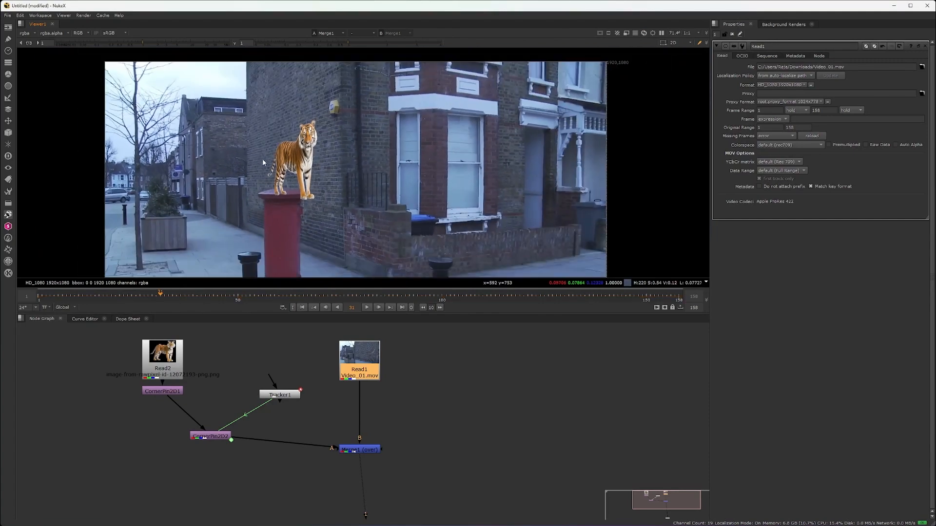
{"action": "key", "text": "f"}
{"action": "left_click", "coordinate": [367, 307]}
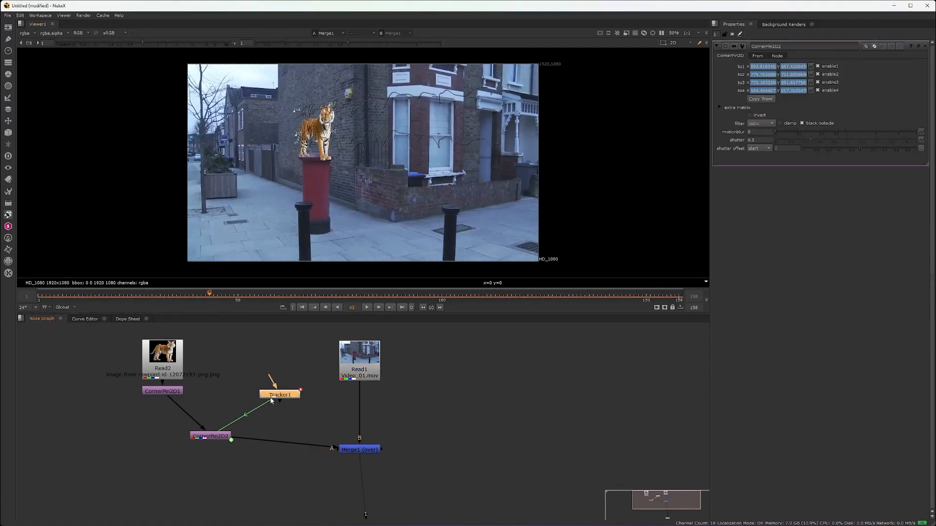
Step: Set the exported CornerPin2D's motion blur to 1 and its shutter offset to centred
{"action": "double_click", "coordinate": [271, 397]}
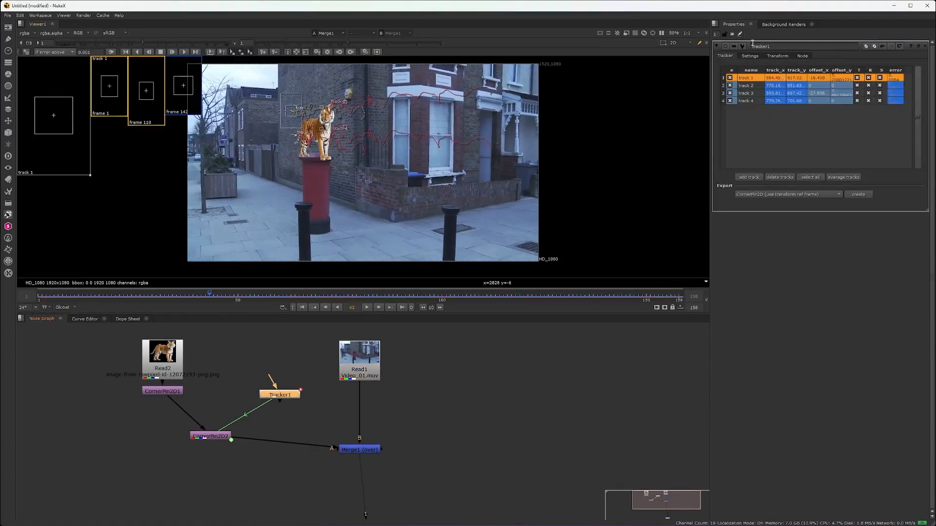
{"action": "left_click", "coordinate": [772, 56]}
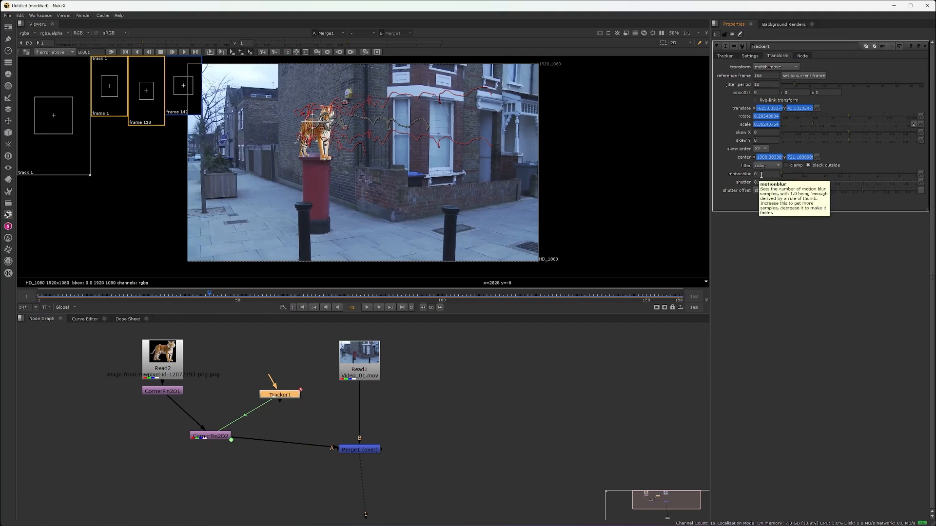
{"action": "double_click", "coordinate": [219, 437]}
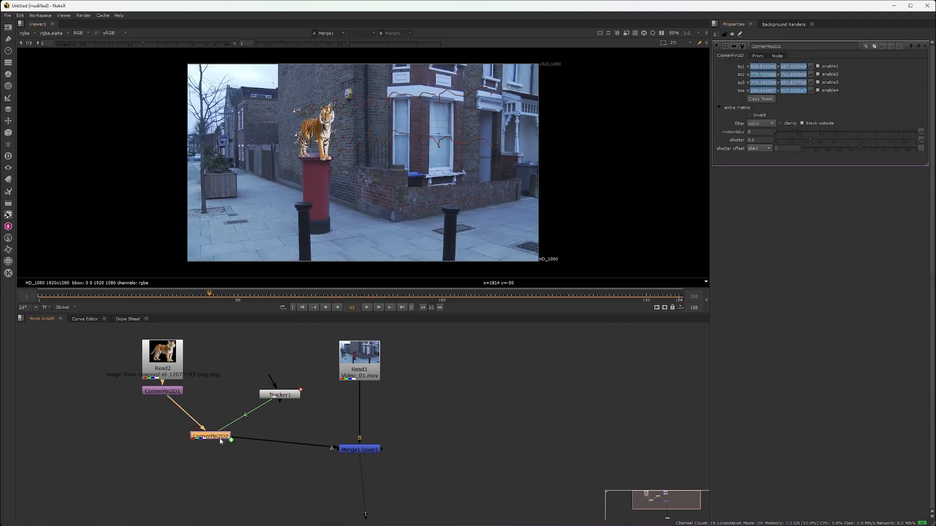
{"action": "left_click", "coordinate": [758, 56]}
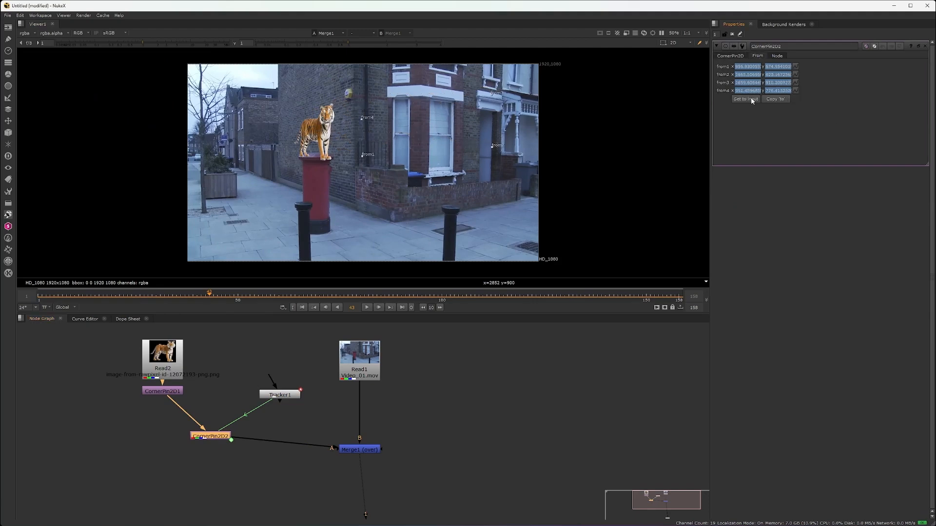
{"action": "left_click", "coordinate": [731, 56]}
{"action": "left_click", "coordinate": [757, 132]}
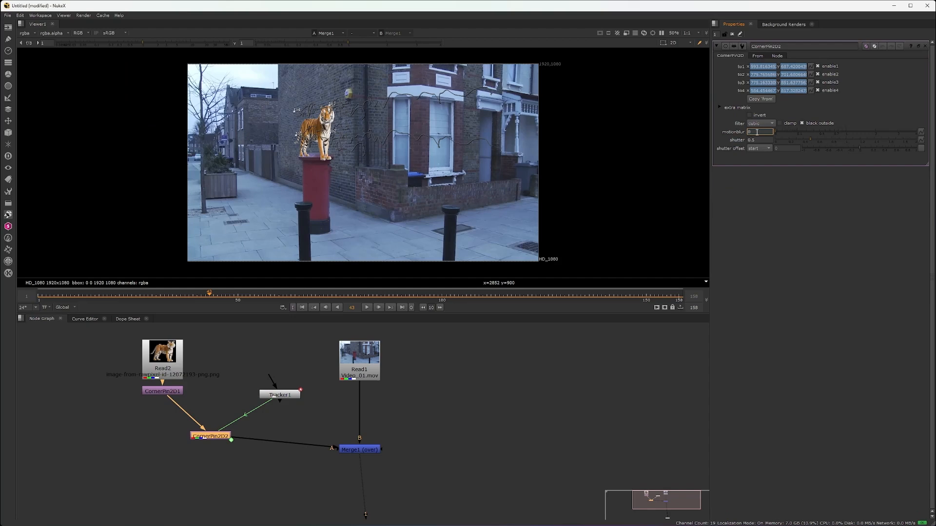
{"action": "type", "text": "1"}
{"action": "key", "text": "Return"}
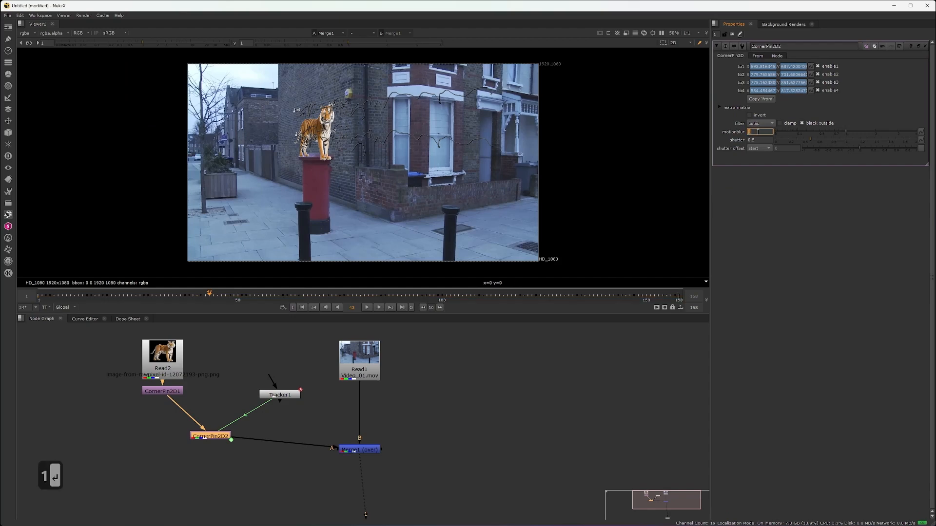
{"action": "left_click", "coordinate": [761, 149]}
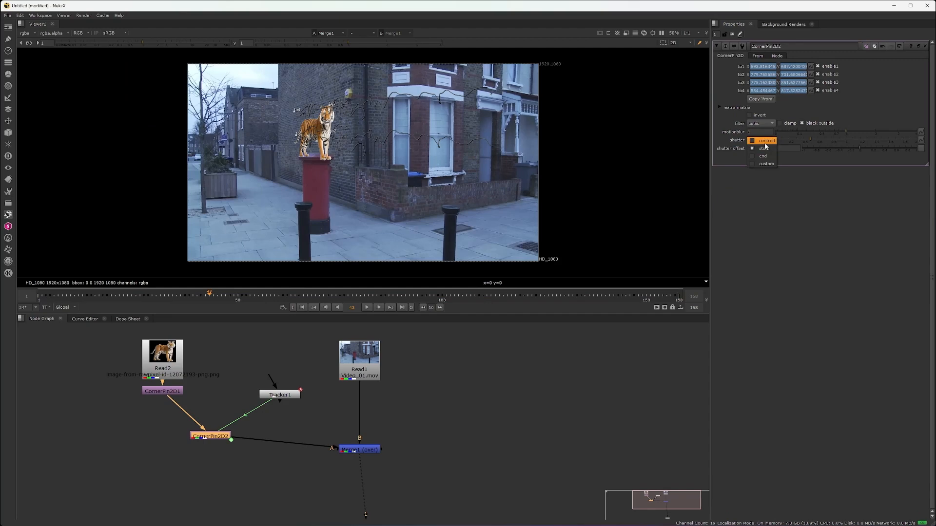
{"action": "left_click", "coordinate": [765, 142]}
Step: Step forward from frame 43 to frame 64 to check the tiger's motion with motion blur applied
{"action": "middle_click_drag", "start_coordinate": [300, 159], "coordinate": [359, 165]}
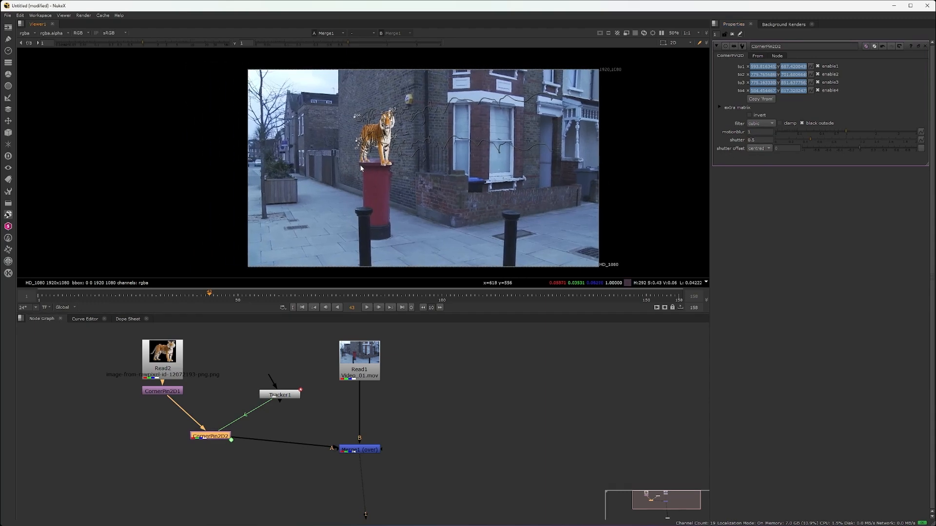
{"action": "scroll", "coordinate": [356, 165], "scroll_direction": "up", "scroll_amount": 1}
{"action": "key", "text": "Right"}
{"action": "key", "text": "Right"}
{"action": "key", "text": "Right"}
{"action": "key", "text": "Right"}
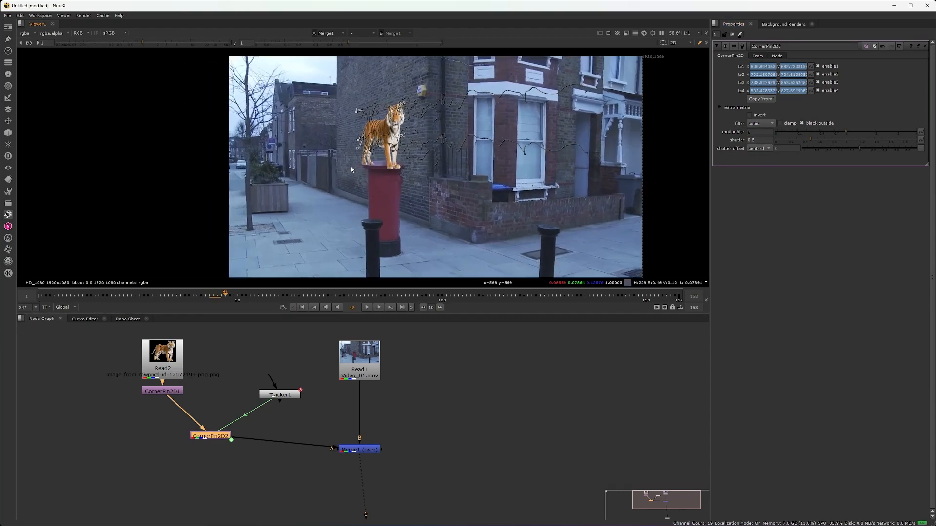
{"action": "key", "text": "Right"}
{"action": "key", "text": "Right"}
{"action": "key", "text": "Right"}
{"action": "key", "text": "Right"}
{"action": "key", "text": "Right"}
{"action": "key", "text": "Right"}
{"action": "key", "text": "Right"}
{"action": "key", "text": "Right"}
{"action": "key", "text": "Right"}
{"action": "key", "text": "Right"}
{"action": "key", "text": "Right"}
{"action": "key", "text": "Right"}
{"action": "key", "text": "Right"}
{"action": "key", "text": "Right"}
{"action": "key", "text": "Right"}
{"action": "key", "text": "Right"}
{"action": "key", "text": "Right"}
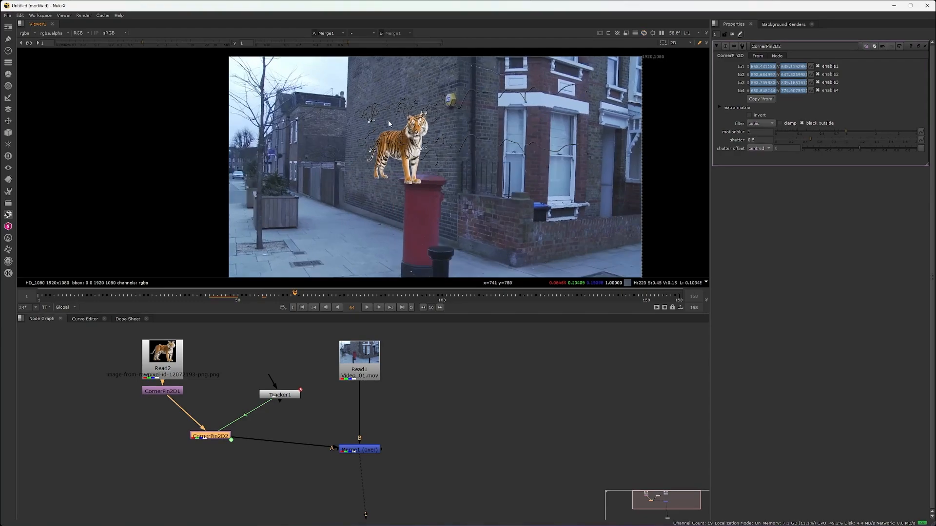
Step: Examine the blurred tiger up close against the brick wall frame by frame, from frame 64 to frame 96
{"action": "scroll", "coordinate": [389, 124], "scroll_direction": "up", "scroll_amount": 5}
{"action": "key", "text": "Right"}
{"action": "key", "text": "Right"}
{"action": "key", "text": "Right"}
{"action": "key", "text": "Right"}
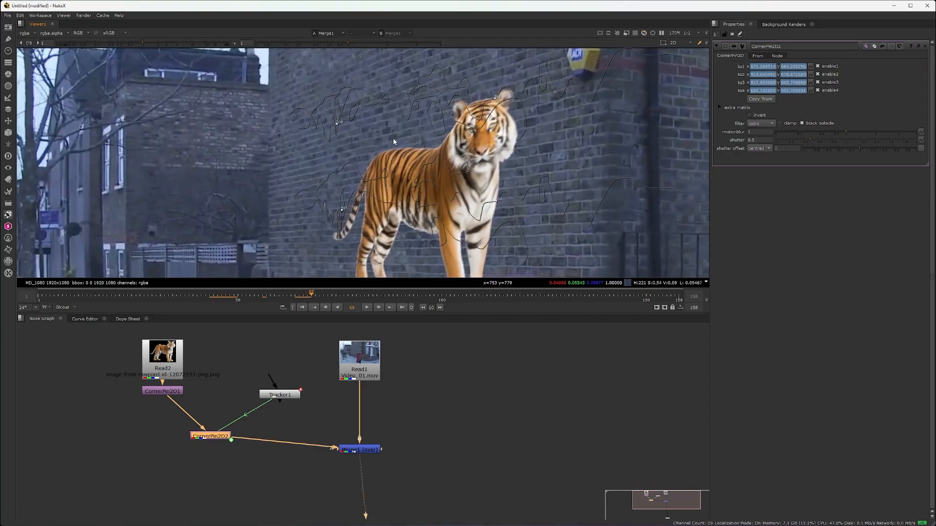
{"action": "key", "text": "Right"}
{"action": "key", "text": "Right"}
{"action": "key", "text": "Right"}
{"action": "key", "text": "Right"}
{"action": "key", "text": "Right"}
{"action": "key", "text": "Right"}
{"action": "key", "text": "Right"}
{"action": "key", "text": "Right"}
{"action": "key", "text": "Right"}
{"action": "key", "text": "Right"}
{"action": "key", "text": "Right"}
{"action": "key", "text": "Right"}
{"action": "key", "text": "Right"}
{"action": "key", "text": "Right"}
{"action": "key", "text": "Right"}
{"action": "key", "text": "Right"}
{"action": "key", "text": "Right"}
{"action": "key", "text": "Right"}
{"action": "key", "text": "Right"}
{"action": "key", "text": "Right"}
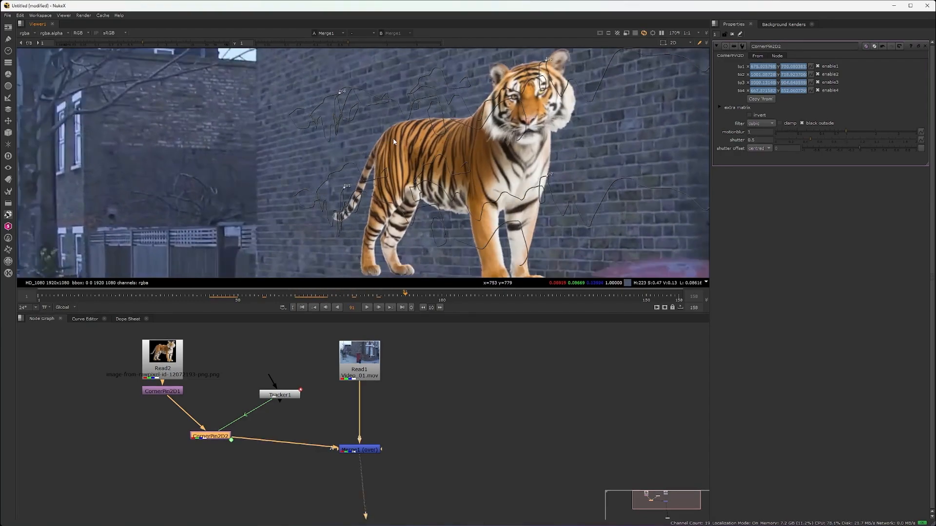
{"action": "key", "text": "Right"}
{"action": "key", "text": "Right"}
{"action": "key", "text": "Right"}
{"action": "key", "text": "Right"}
{"action": "key", "text": "Right"}
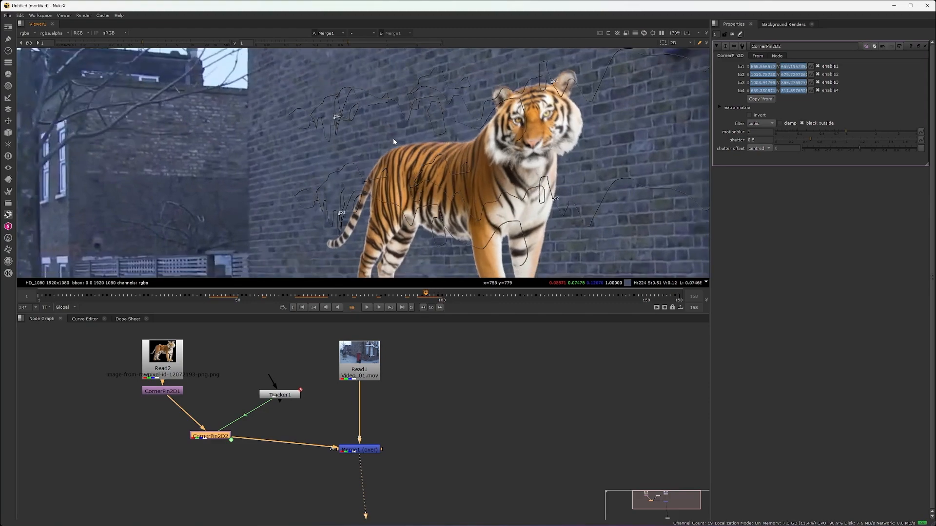
Step: Return to frame 94 to inspect the motion blur closely, and step forward through the following frames to frame 109
{"action": "scroll", "coordinate": [392, 141], "scroll_direction": "down", "scroll_amount": 2}
{"action": "key", "text": "Left"}
{"action": "key", "text": "Left"}
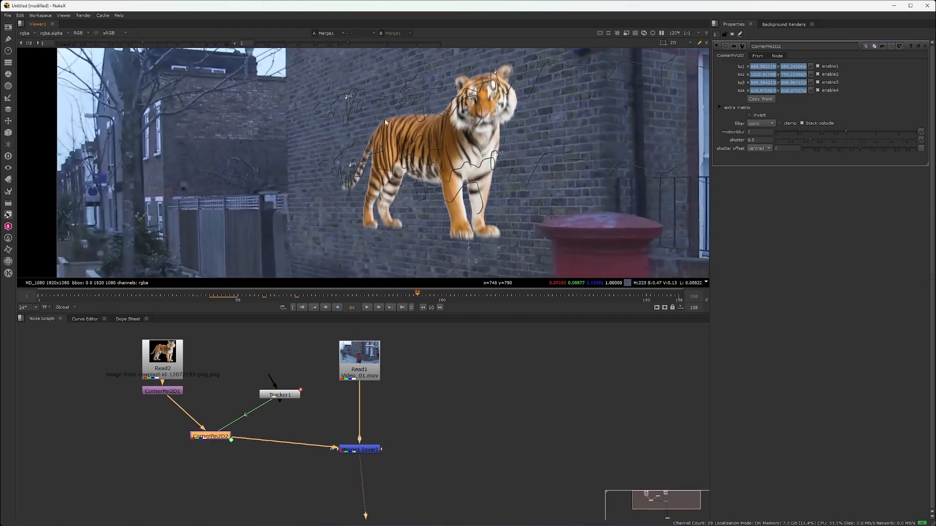
{"action": "scroll", "coordinate": [497, 149], "scroll_direction": "up", "scroll_amount": 4}
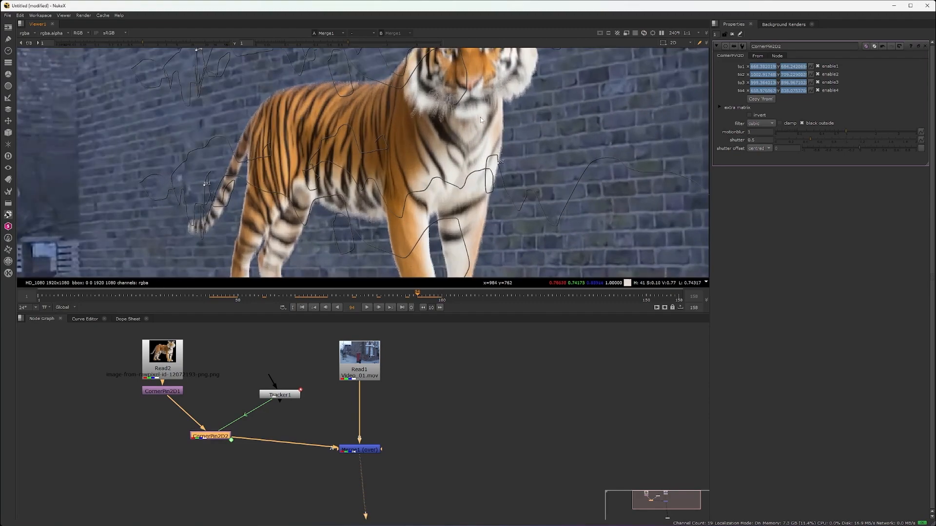
{"action": "scroll", "coordinate": [473, 101], "scroll_direction": "down", "scroll_amount": 3}
{"action": "key", "text": "Right"}
{"action": "key", "text": "Right"}
{"action": "key", "text": "Right"}
{"action": "key", "text": "Right"}
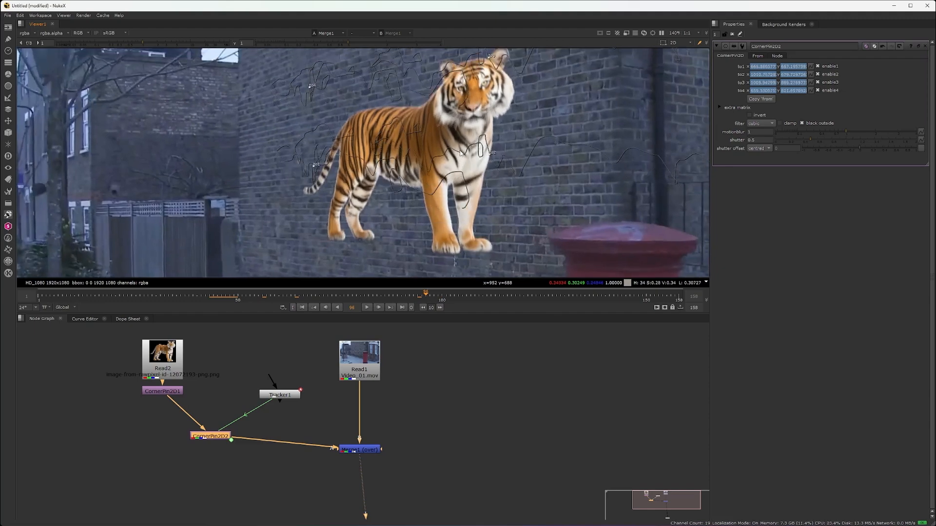
{"action": "key", "text": "Right"}
{"action": "key", "text": "Right"}
{"action": "key", "text": "Right"}
{"action": "key", "text": "Right"}
{"action": "key", "text": "Right"}
{"action": "key", "text": "Right"}
{"action": "key", "text": "Right"}
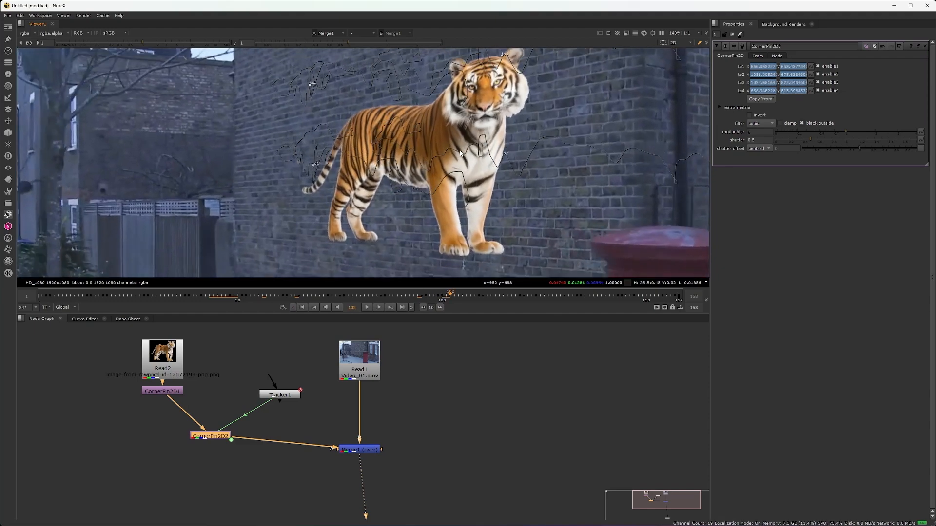
{"action": "key", "text": "Right"}
{"action": "key", "text": "Right"}
{"action": "key", "text": "Right"}
{"action": "key", "text": "Right"}
{"action": "key", "text": "Right"}
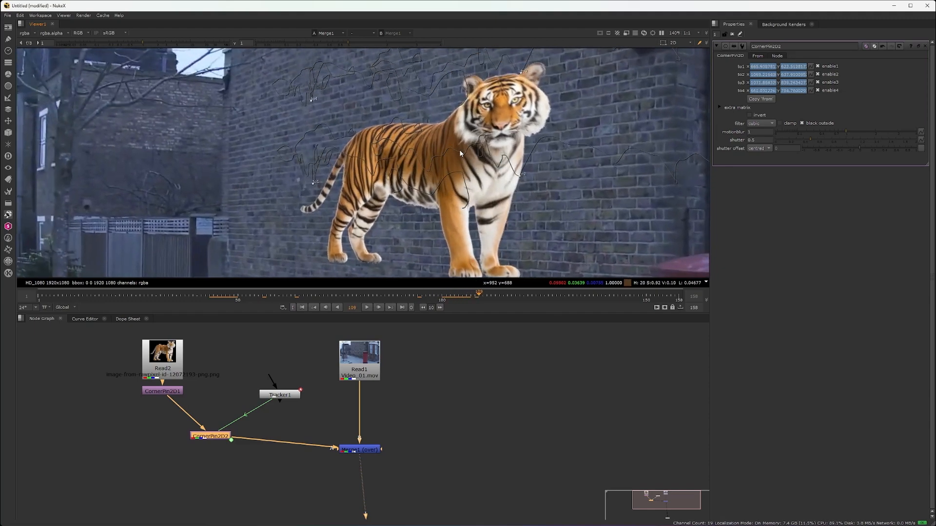
Step: Compare the tiger's motion blur at frame 110 with the blur on the surrounding brick wall, background buildings, pavement and red post box
{"action": "scroll", "coordinate": [459, 159], "scroll_direction": "down", "scroll_amount": 3}
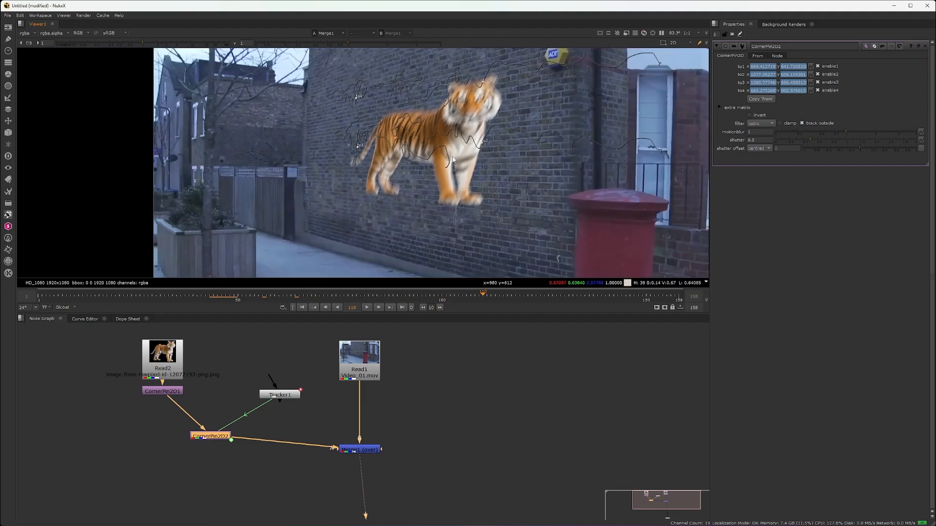
{"action": "middle_click_drag", "start_coordinate": [459, 159], "coordinate": [375, 131]}
{"action": "scroll", "coordinate": [375, 131], "scroll_direction": "up", "scroll_amount": 1}
{"action": "scroll", "coordinate": [375, 128], "scroll_direction": "up", "scroll_amount": 2}
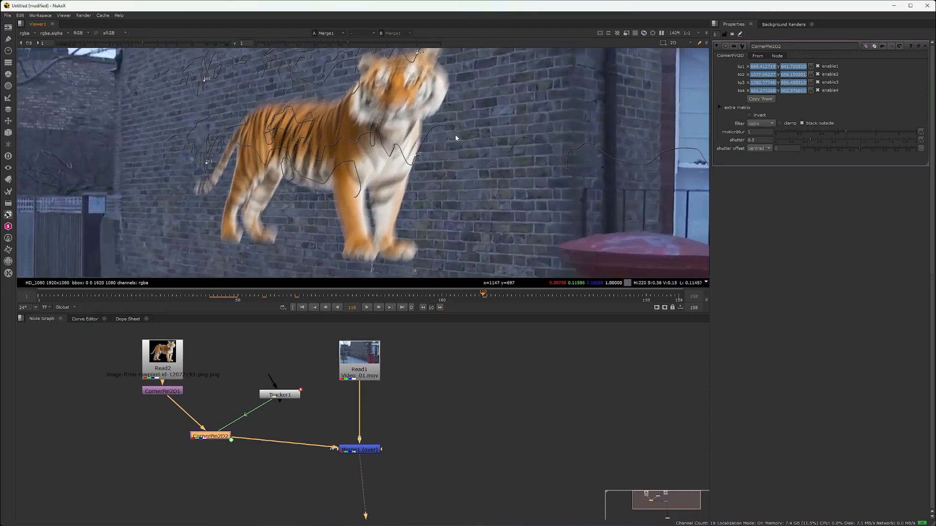
{"action": "middle_click_drag", "start_coordinate": [472, 132], "coordinate": [338, 208]}
{"action": "scroll", "coordinate": [422, 126], "scroll_direction": "down", "scroll_amount": 3}
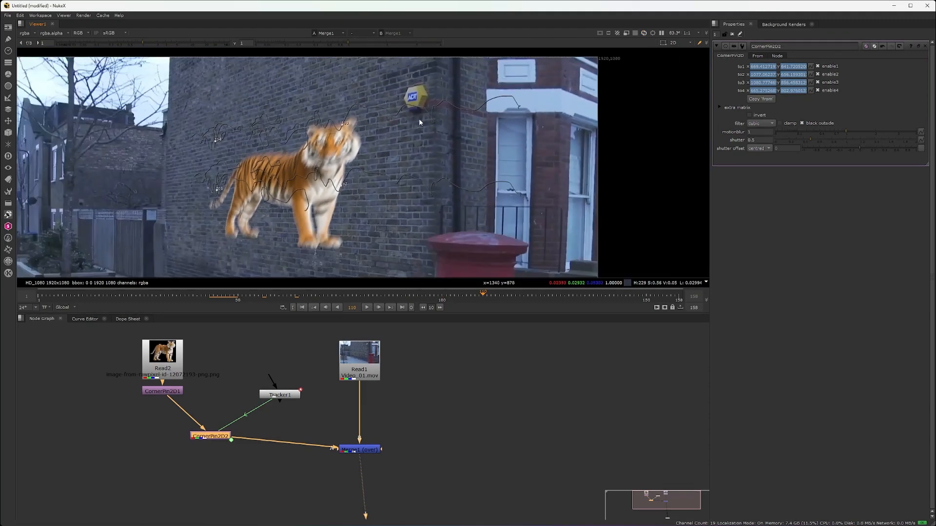
{"action": "middle_click_drag", "start_coordinate": [144, 157], "coordinate": [248, 133]}
{"action": "scroll", "coordinate": [248, 133], "scroll_direction": "up", "scroll_amount": 2}
{"action": "scroll", "coordinate": [249, 137], "scroll_direction": "up", "scroll_amount": 1}
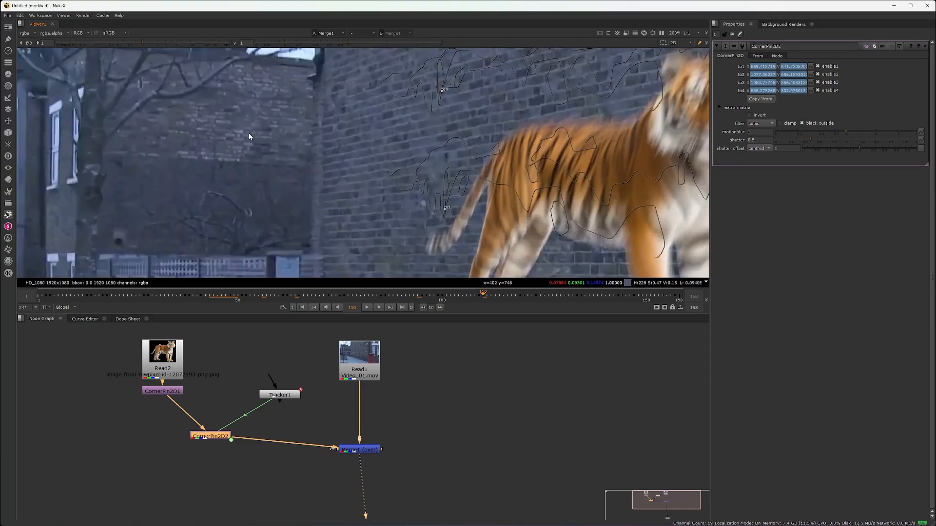
{"action": "scroll", "coordinate": [249, 137], "scroll_direction": "down", "scroll_amount": 3}
{"action": "scroll", "coordinate": [291, 191], "scroll_direction": "up", "scroll_amount": 4}
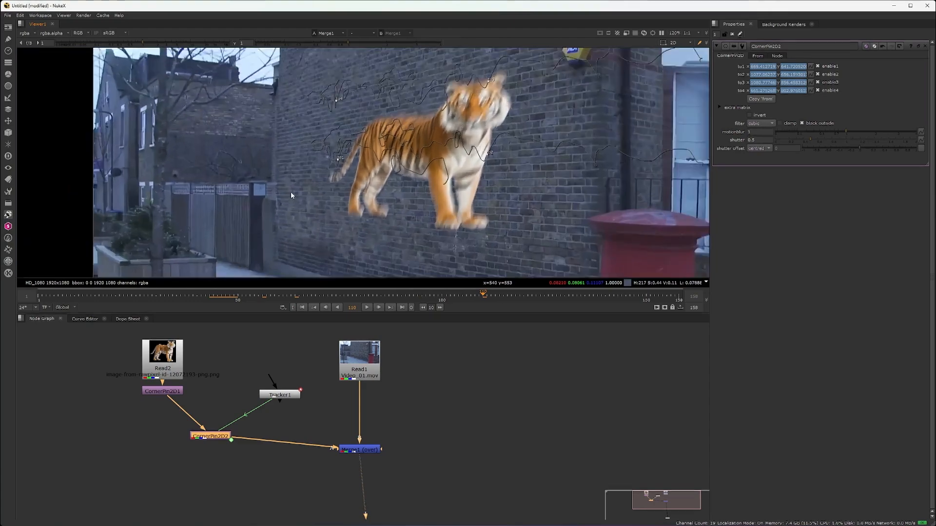
{"action": "middle_click_drag", "start_coordinate": [291, 197], "coordinate": [227, 99]}
{"action": "scroll", "coordinate": [227, 99], "scroll_direction": "down", "scroll_amount": 3}
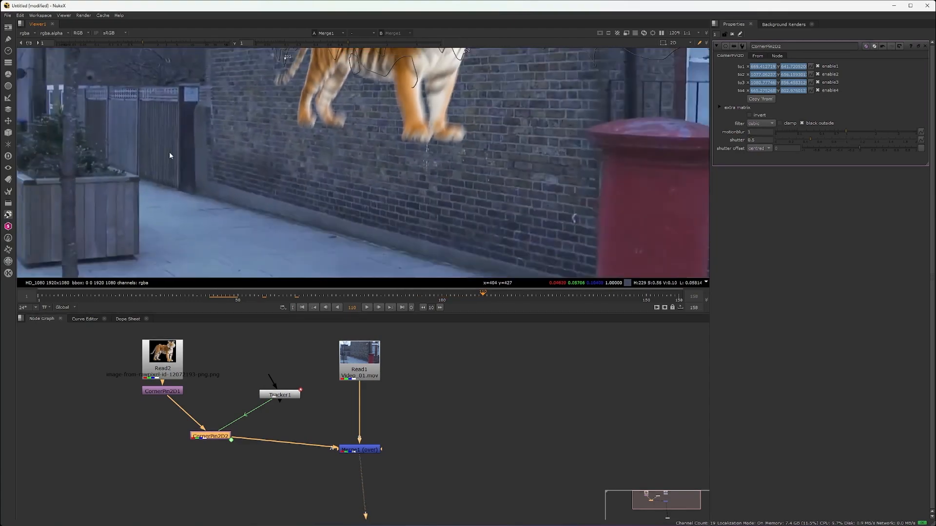
{"action": "middle_click_drag", "start_coordinate": [391, 124], "coordinate": [340, 225]}
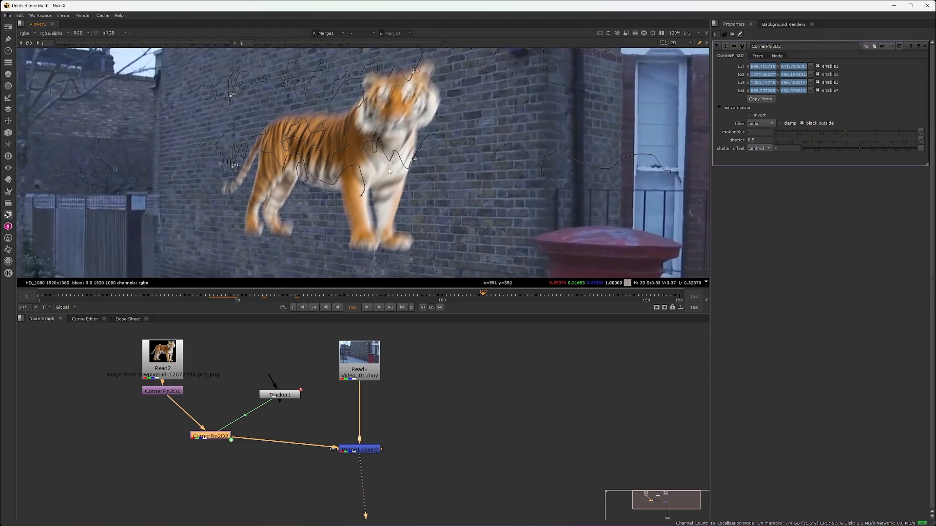
Step: Reduce the CornerPin2D's shutter to 0.3 and check the tiger's blur against the whole street frame
{"action": "scroll", "coordinate": [395, 103], "scroll_direction": "up", "scroll_amount": 1}
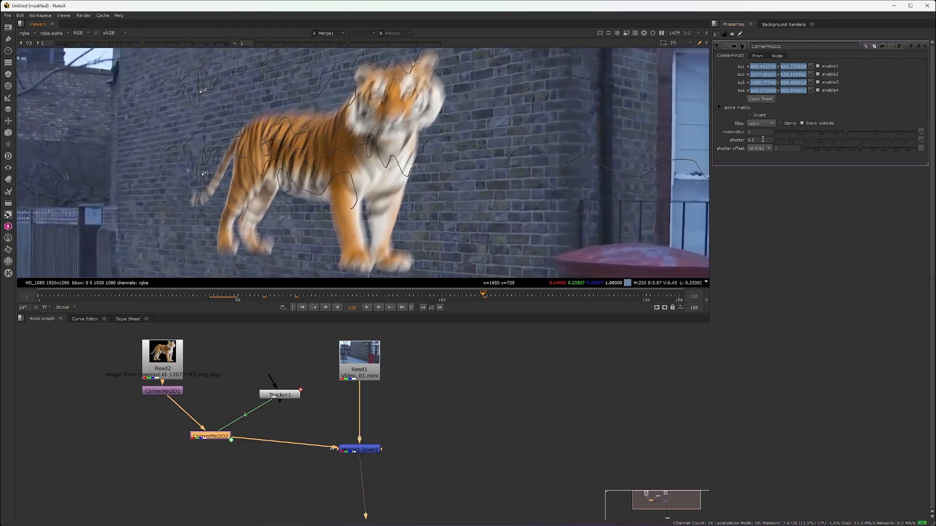
{"action": "left_click_drag", "start_coordinate": [808, 139], "coordinate": [794, 141]}
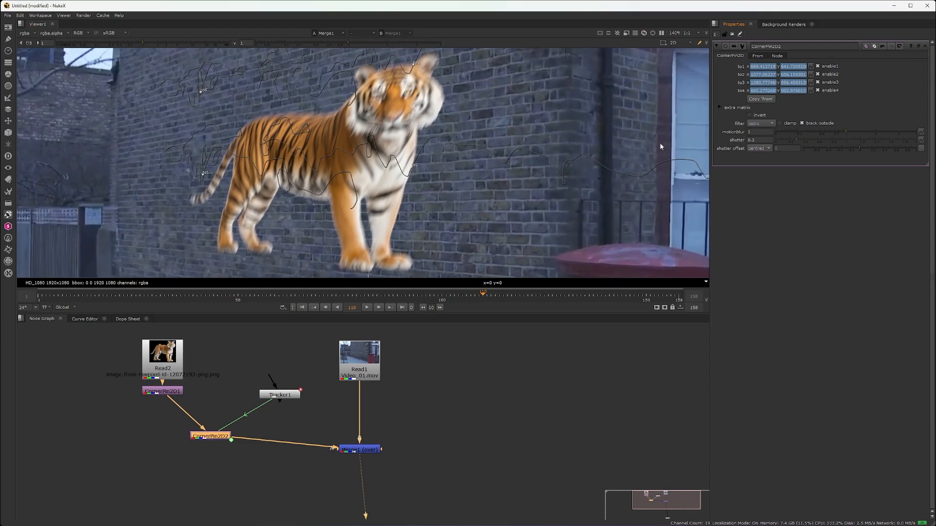
{"action": "scroll", "coordinate": [457, 105], "scroll_direction": "down", "scroll_amount": 5}
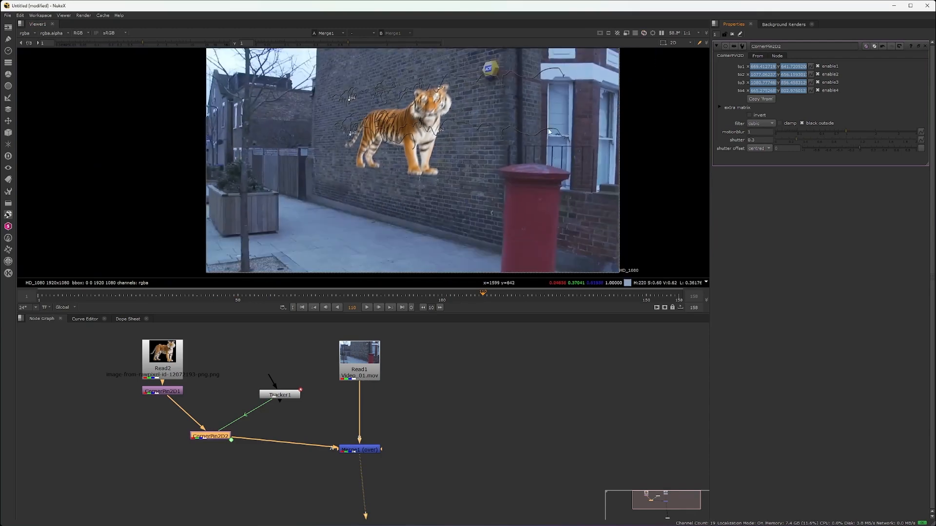